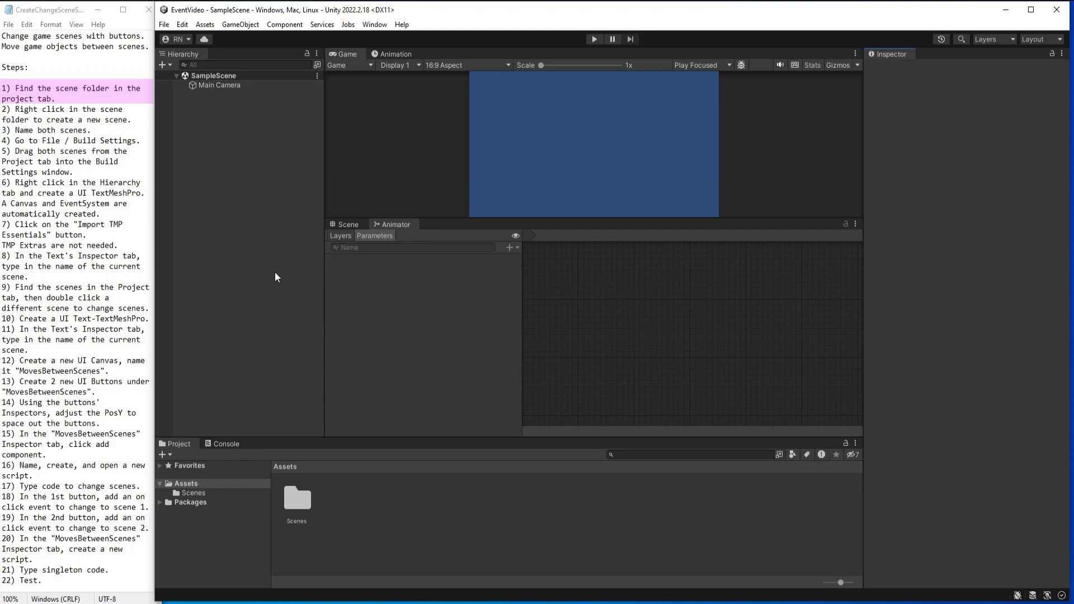
# Create a new scene named Scene2 in the project's Scenes folder.
pyautogui.click(184, 493)
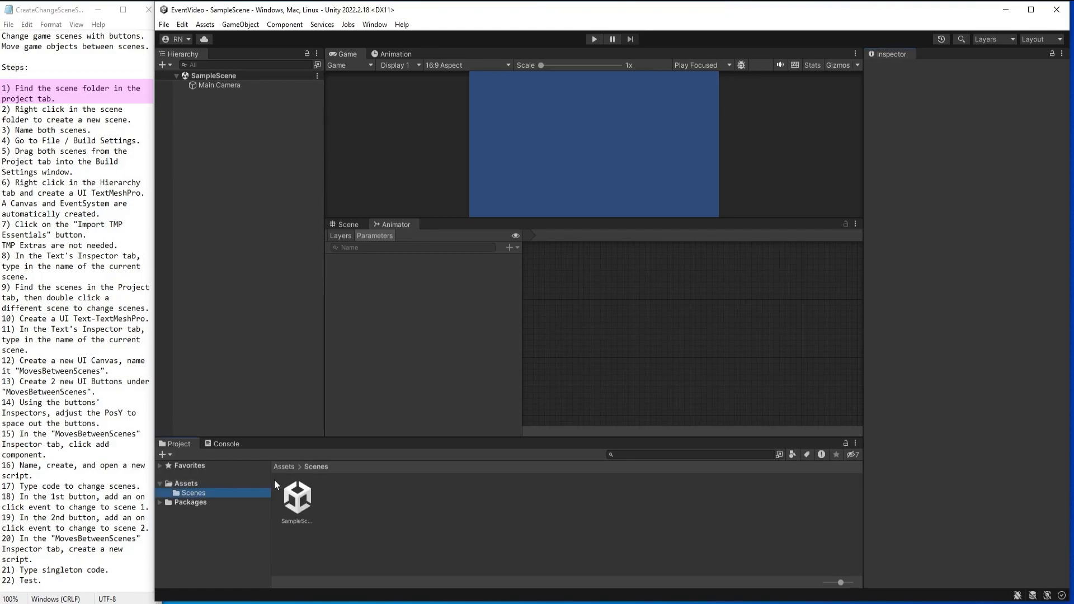
pyautogui.click(297, 502)
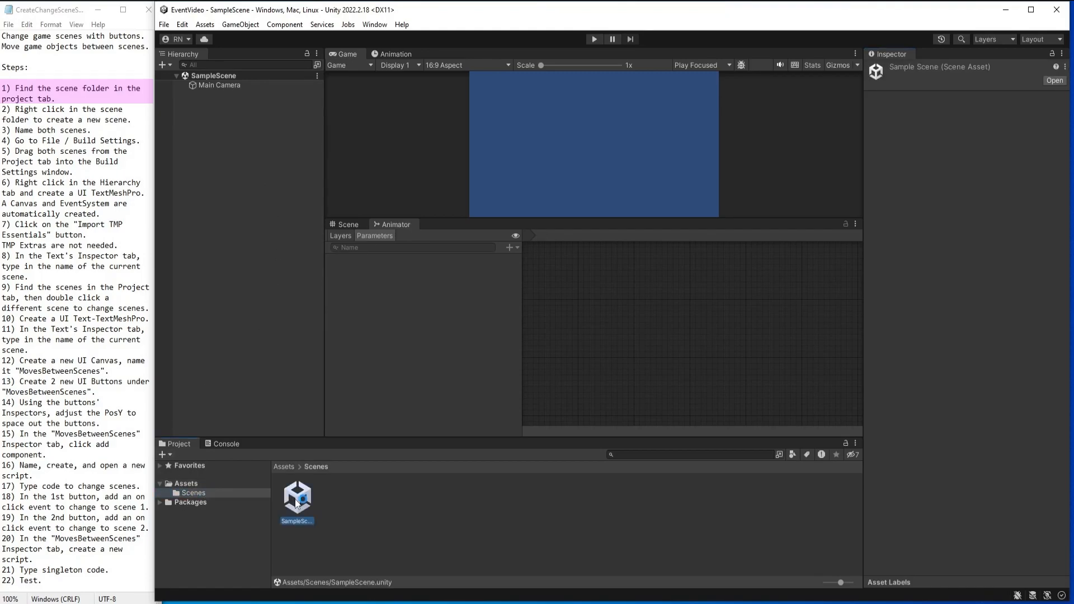
pyautogui.click(366, 506)
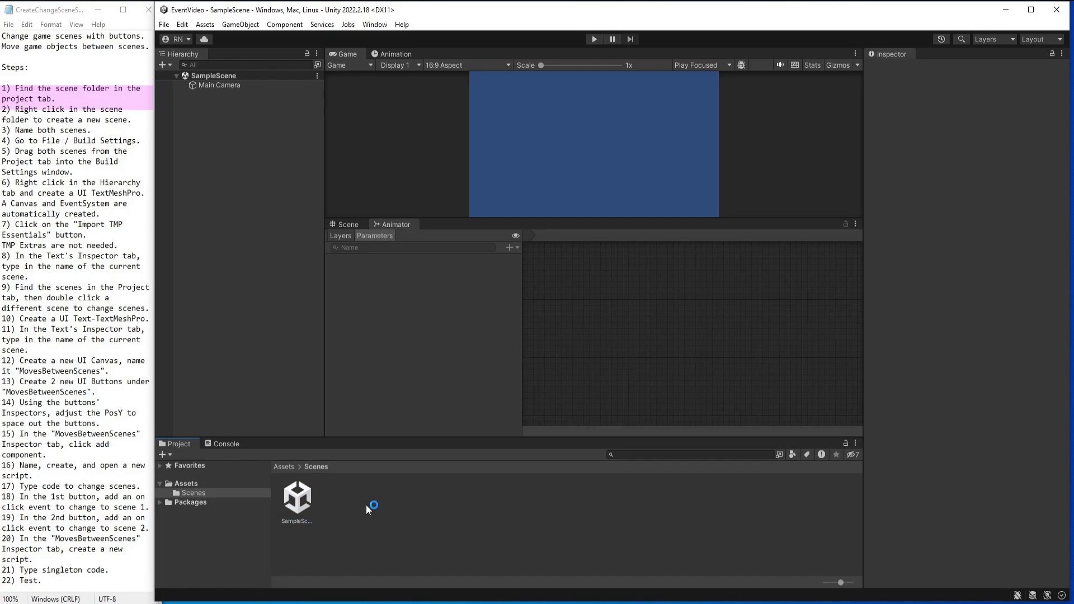
pyautogui.rightClick(366, 504)
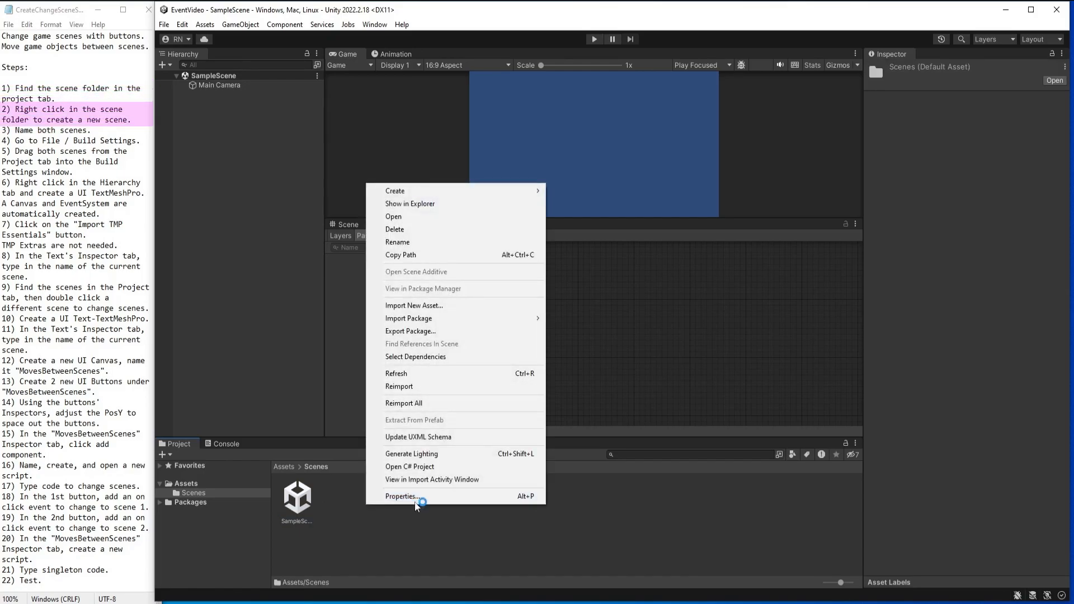
pyautogui.moveTo(445, 193)
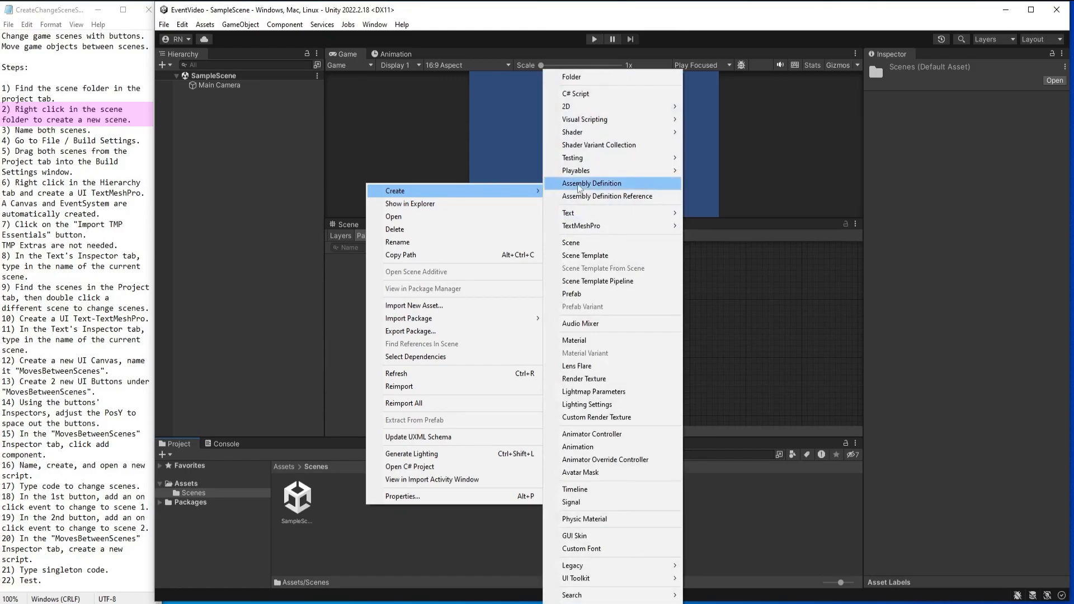
pyautogui.click(604, 246)
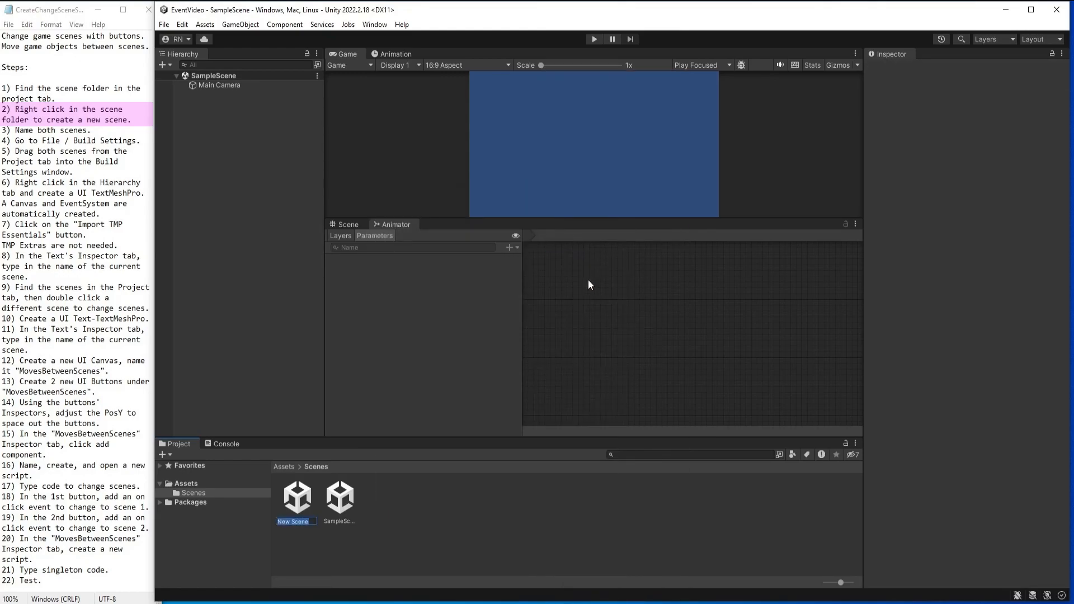
pyautogui.write('Scen')
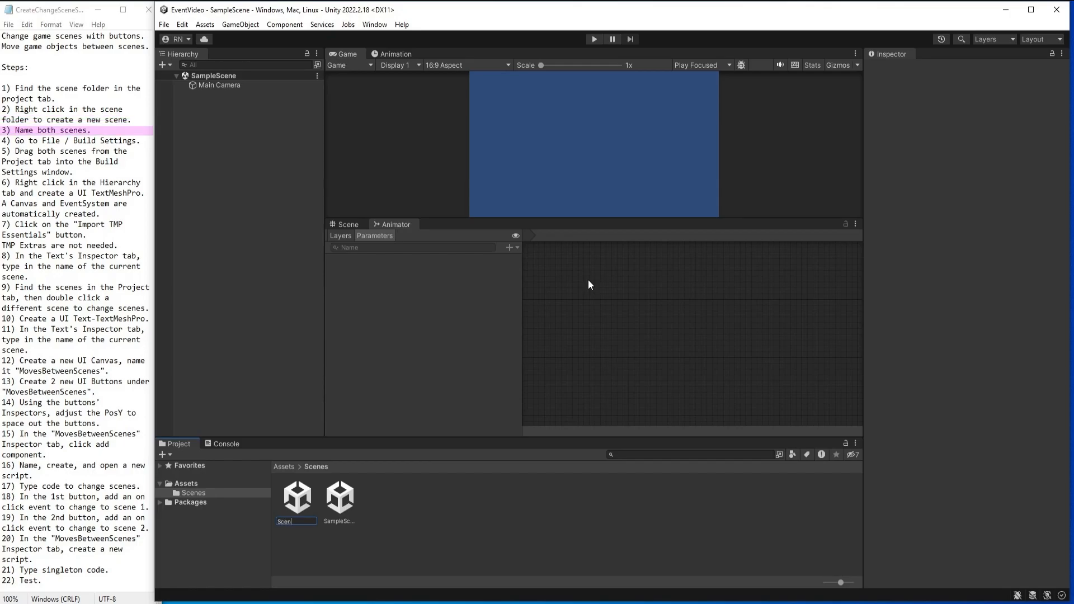
pyautogui.write('e2')
pyautogui.press('Return')
# Rename the SampleScene asset to Scene1.
pyautogui.rightClick(293, 502)
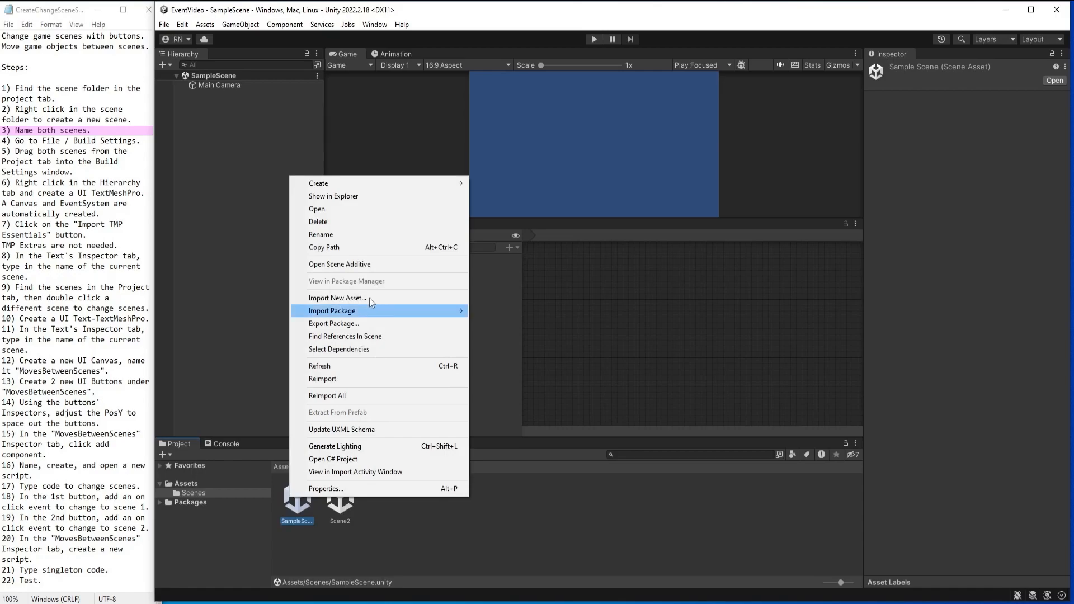
pyautogui.click(334, 234)
pyautogui.write('Scene1')
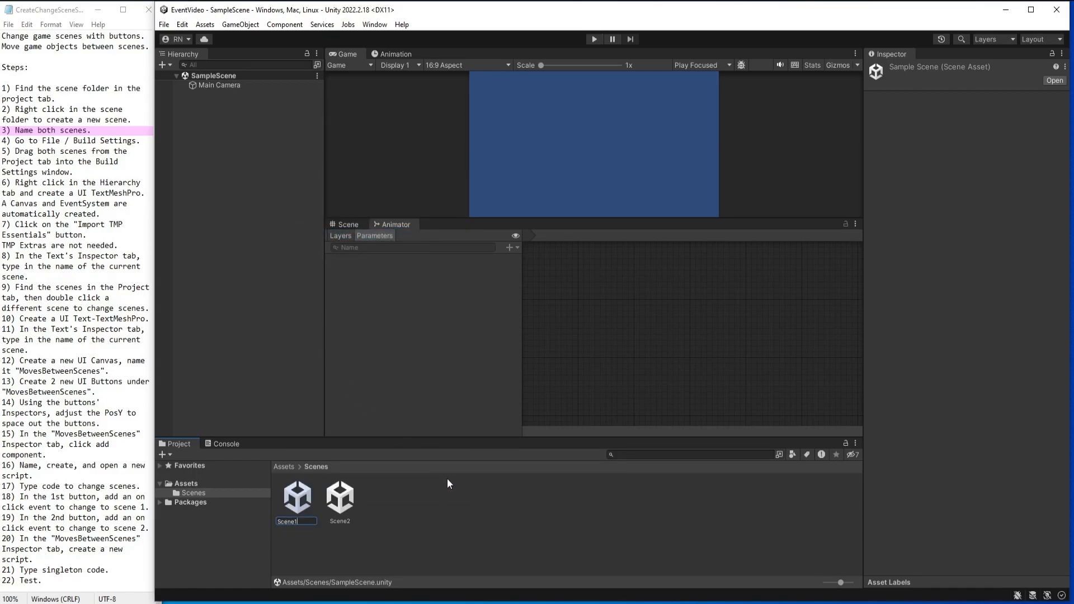
pyautogui.press('Return')
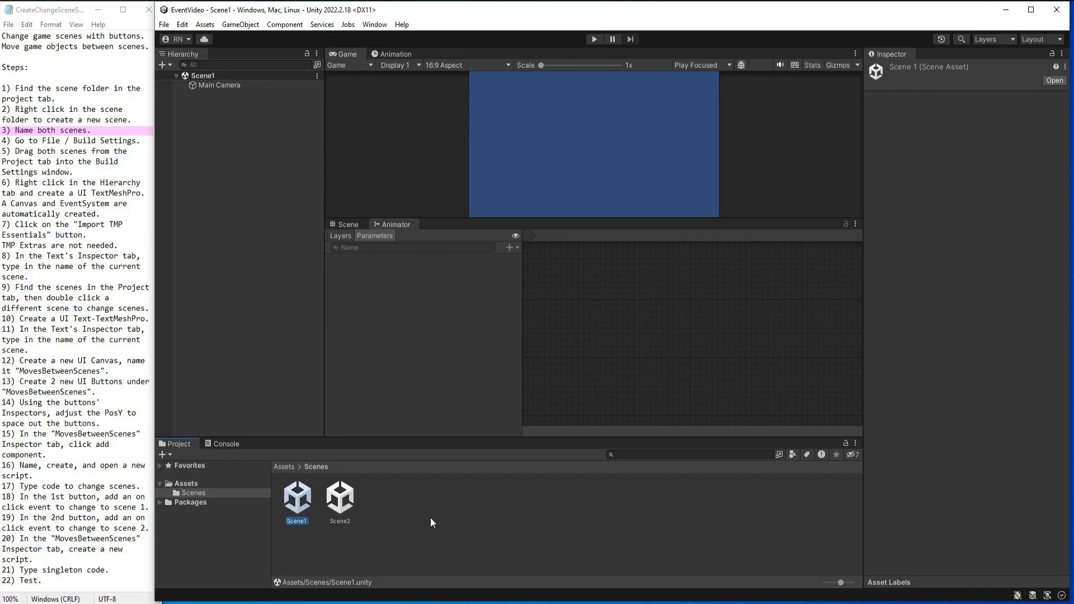
# Add Scene2 to the scenes included in the build, below Scene1, and close the build settings.
pyautogui.click(164, 25)
pyautogui.click(187, 161)
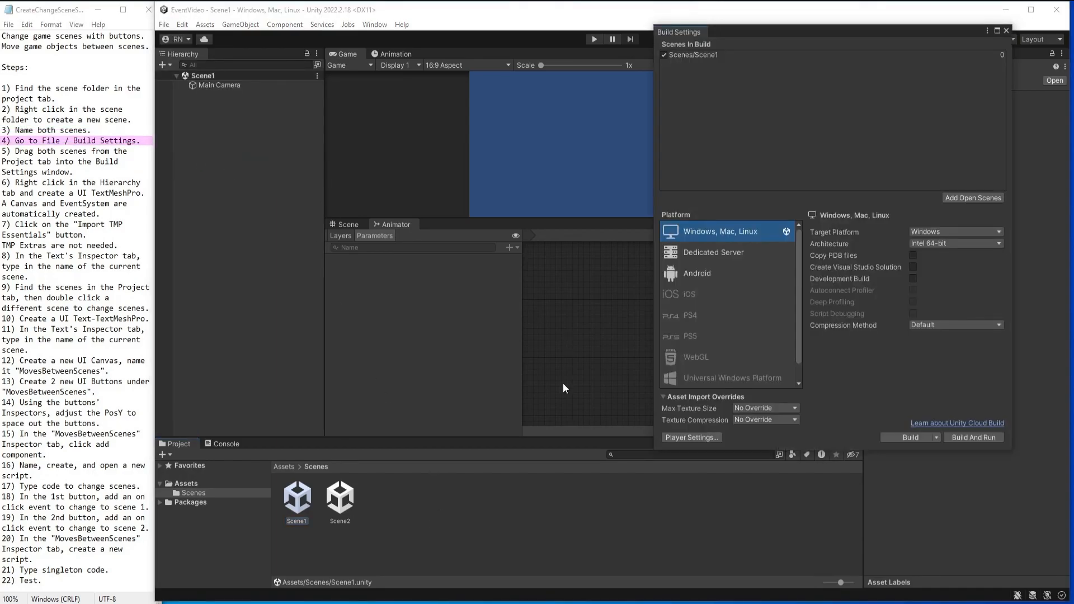
pyautogui.click(340, 492)
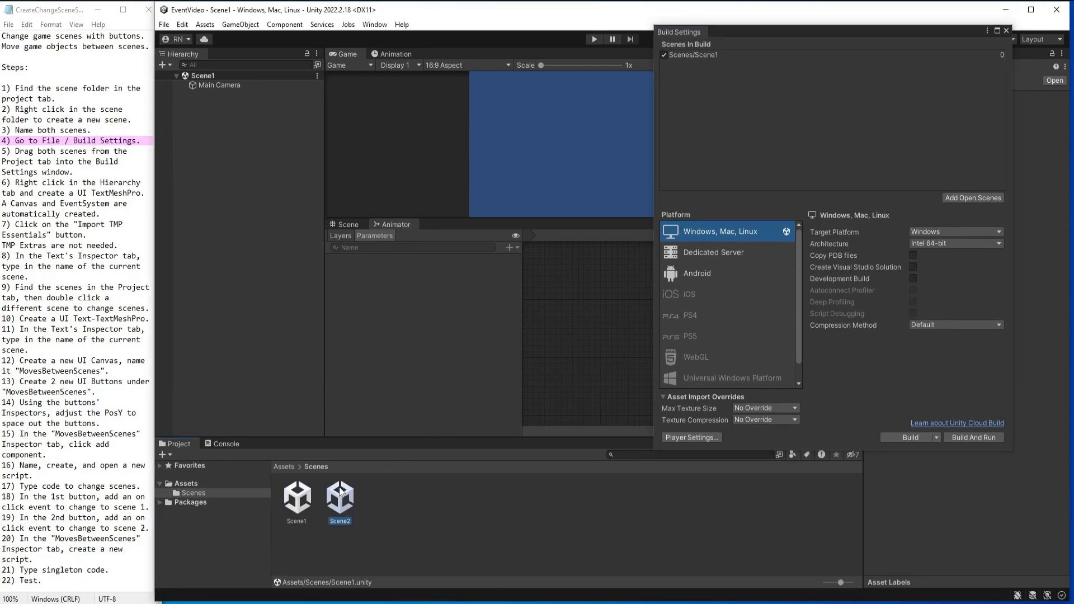
pyautogui.moveTo(347, 505); pyautogui.dragTo(697, 114)
pyautogui.click(703, 64)
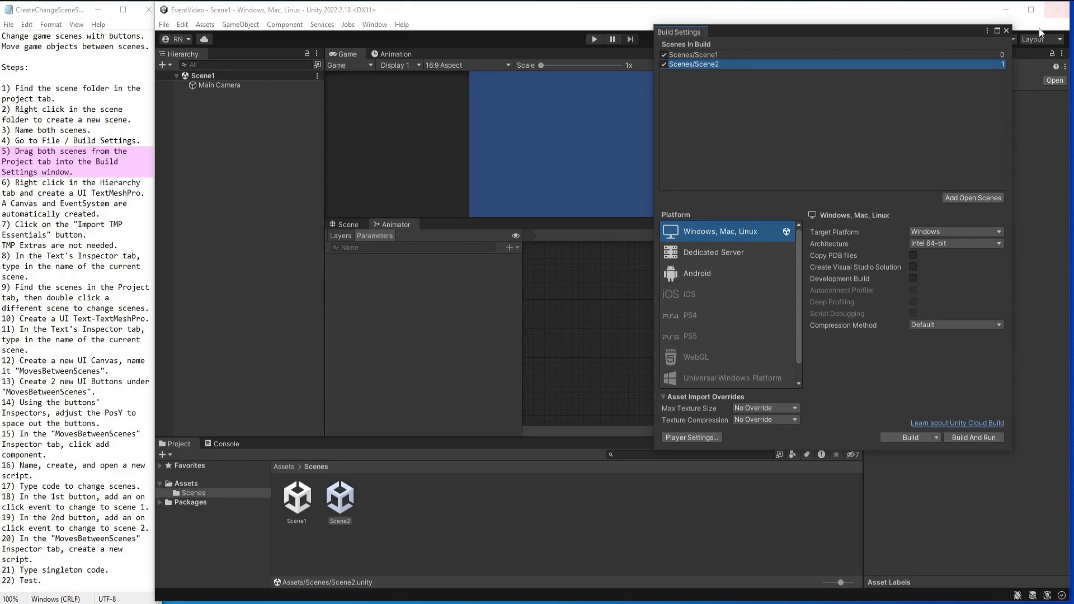
pyautogui.click(1006, 30)
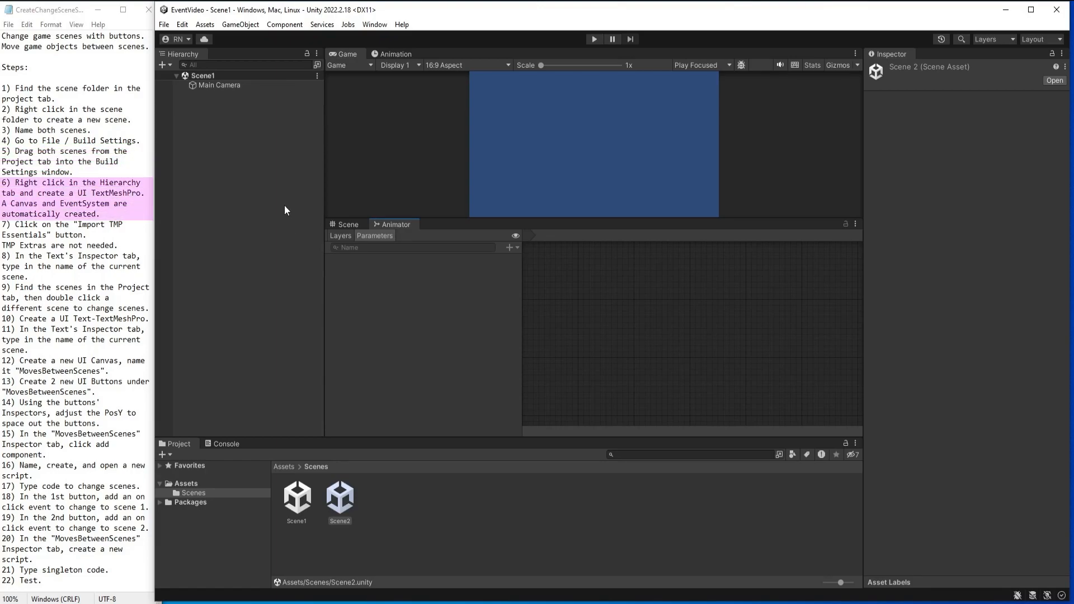
# Add a TextMeshPro UI text to Scene1 and import the TMP Essentials, leaving out the examples and extras.
pyautogui.rightClick(294, 132)
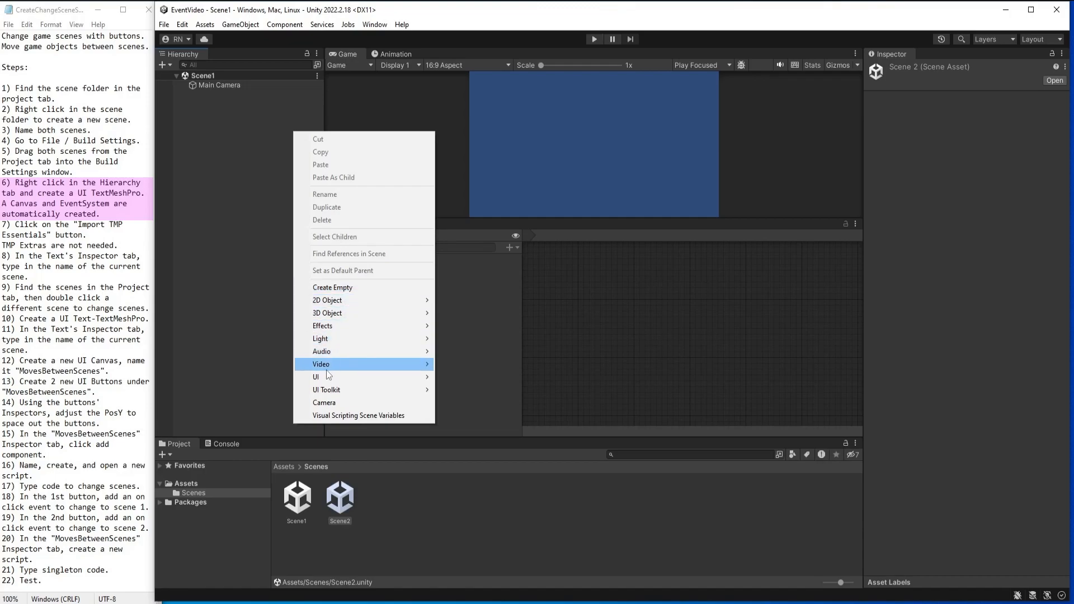
pyautogui.moveTo(358, 377)
pyautogui.click(460, 390)
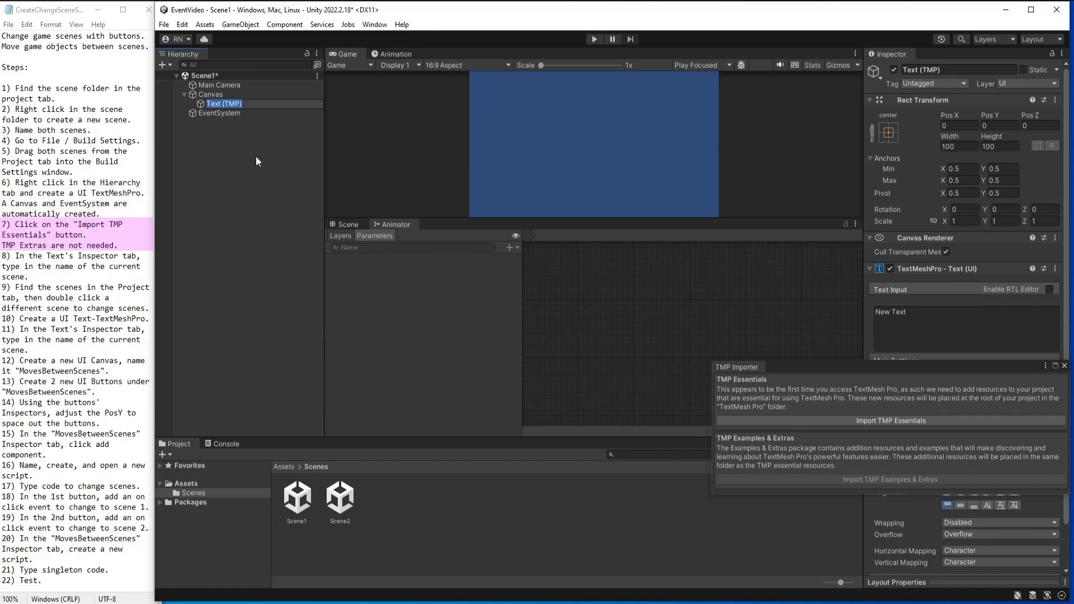
pyautogui.click(867, 418)
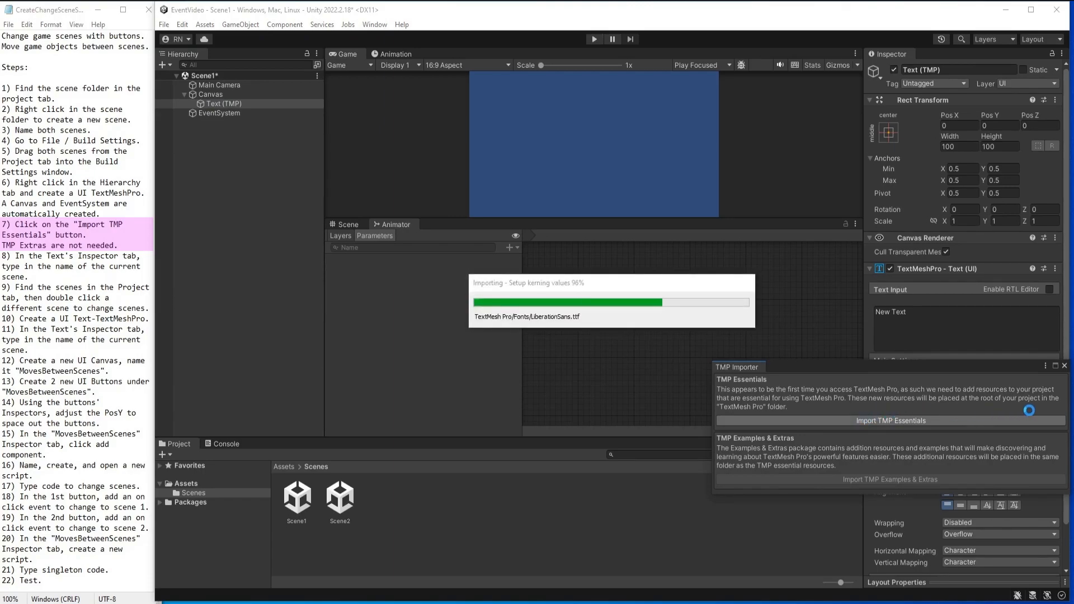
pyautogui.click(1064, 365)
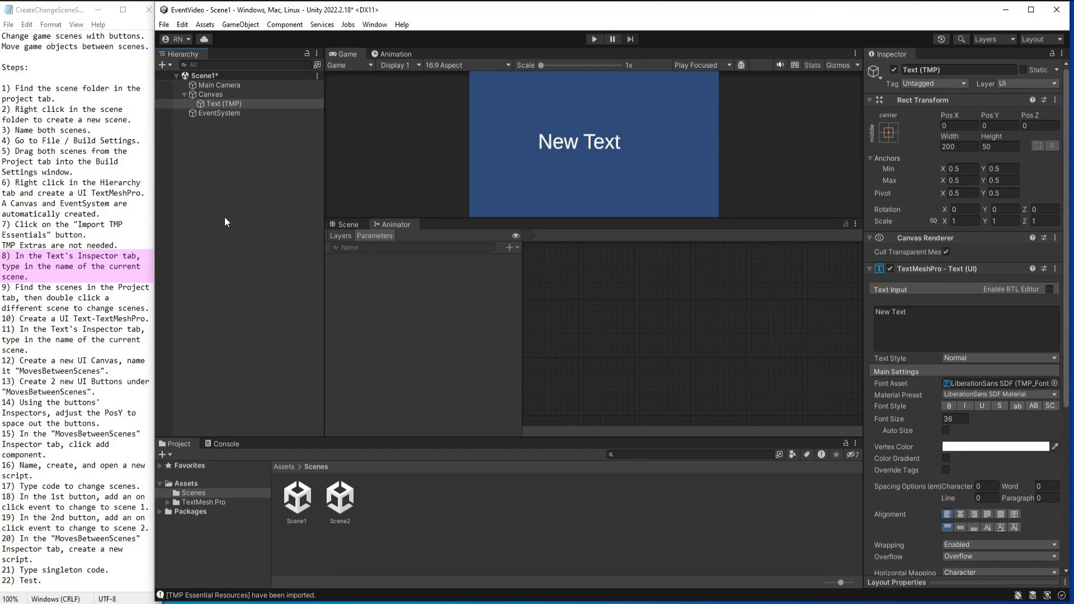
# Change the content of Scene1's text object to "Scene 1".
pyautogui.click(218, 102)
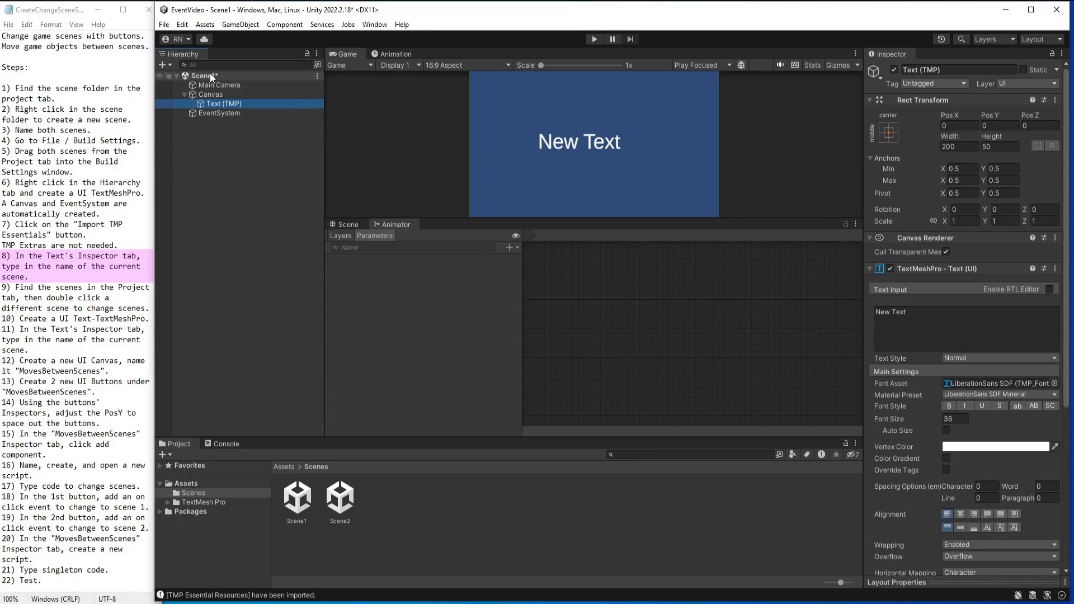
pyautogui.click(208, 103)
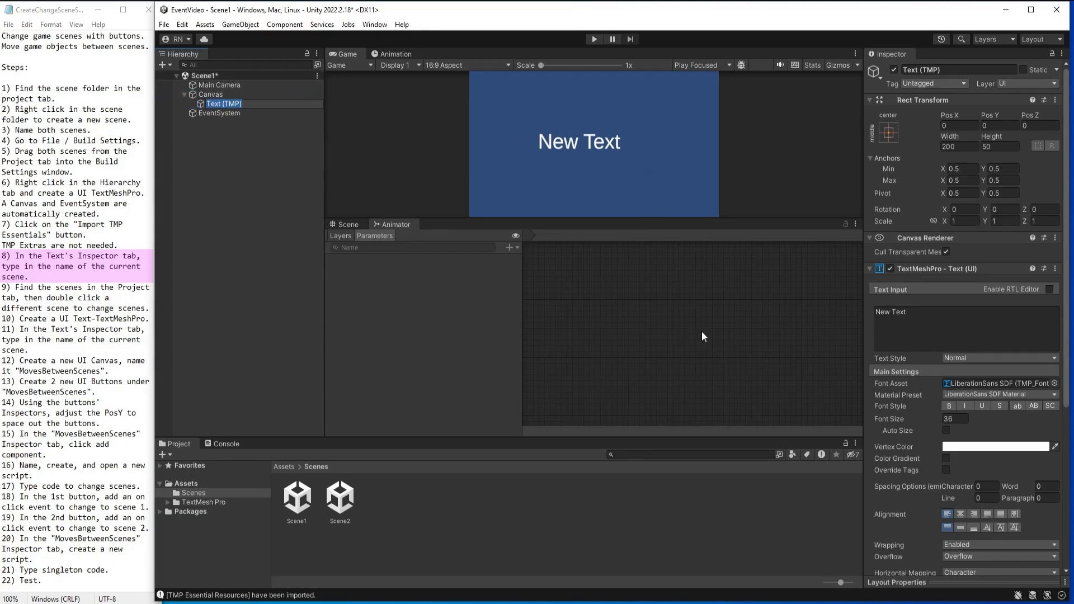
pyautogui.click(931, 319)
pyautogui.write('Sce')
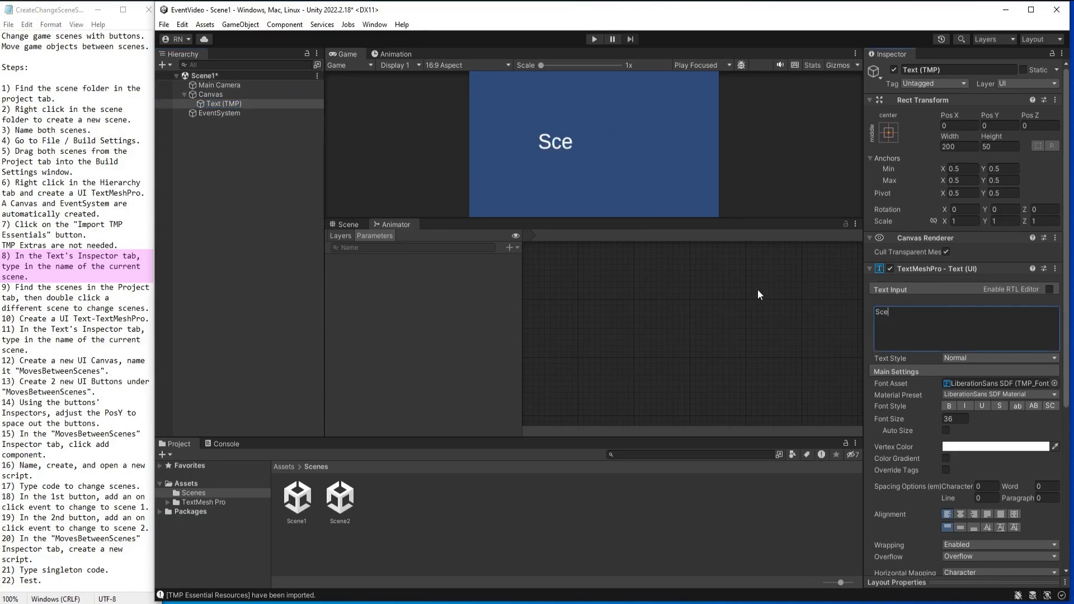
pyautogui.write('ne1')
pyautogui.press('Left')
# Enable Auto Size on the "Scene 1" text and align it to the center horizontally and the middle vertically.
pyautogui.click(947, 430)
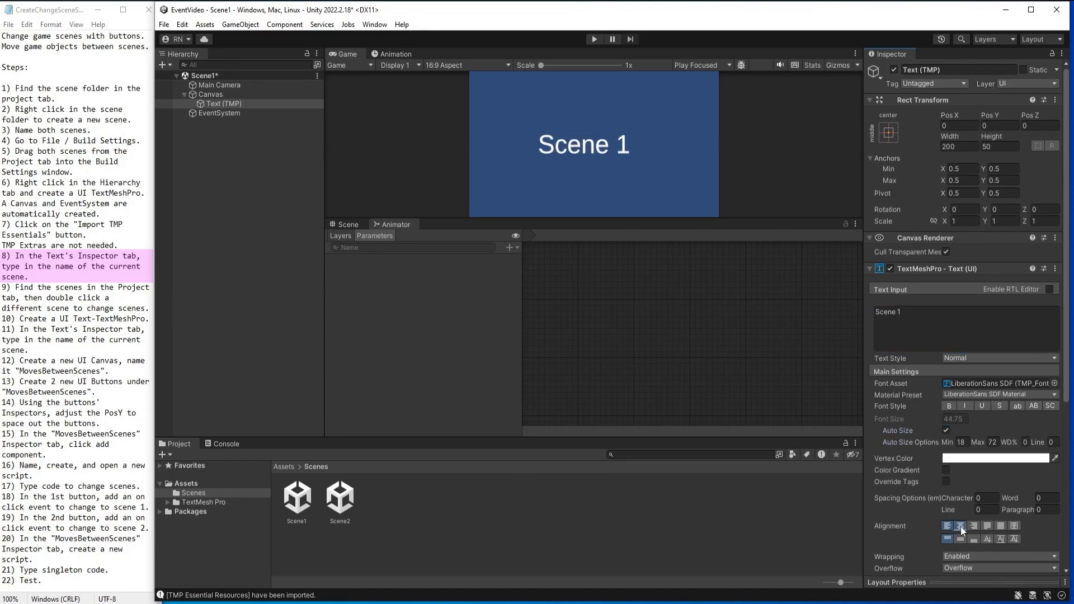
pyautogui.click(960, 526)
pyautogui.click(960, 539)
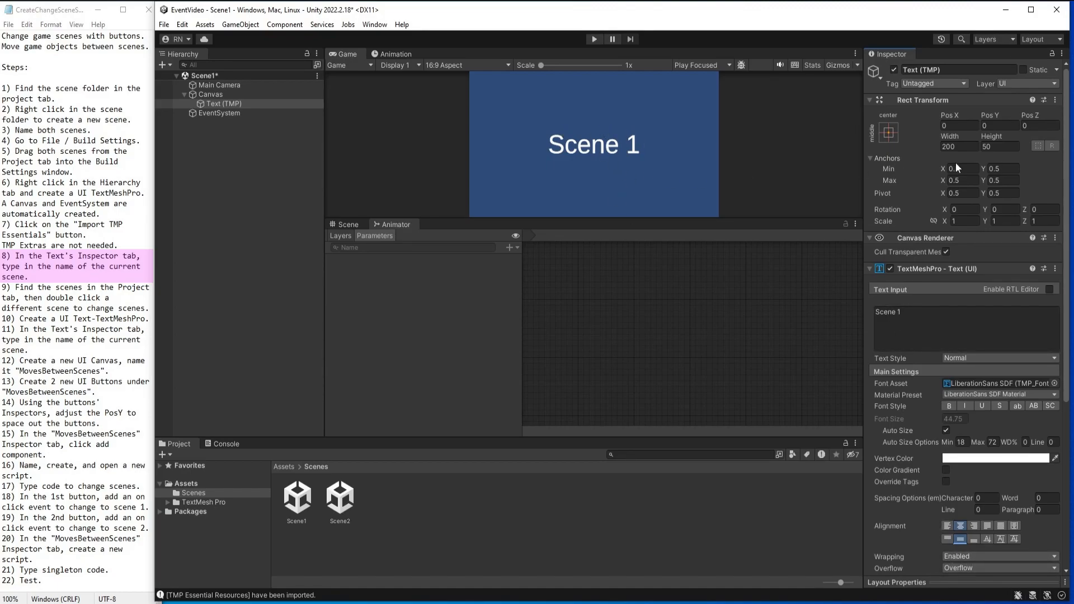
pyautogui.click(207, 186)
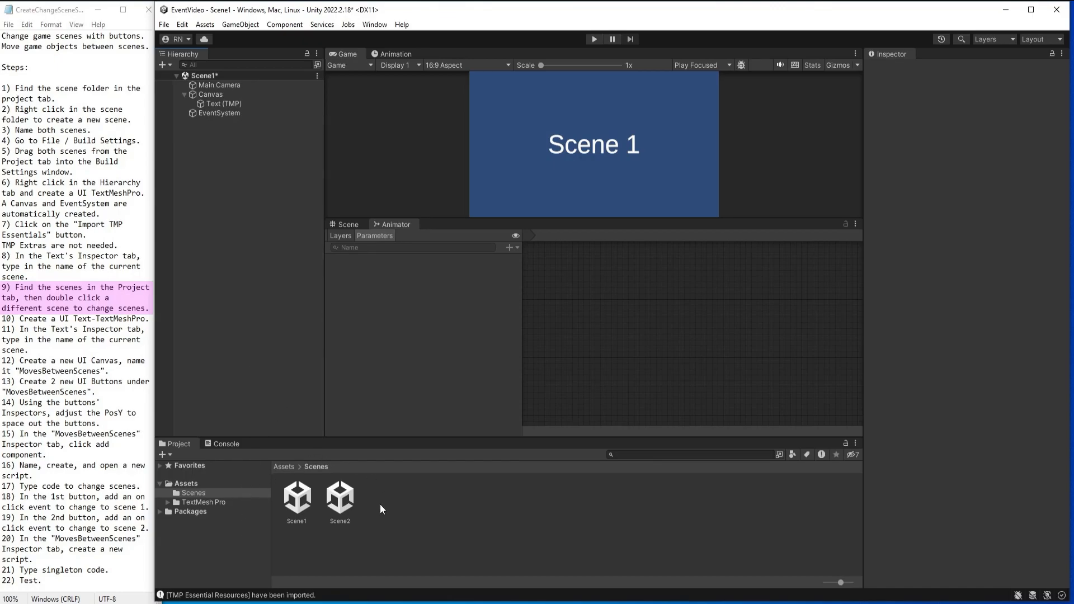
# Open Scene2 for editing, saving the changes made in Scene1.
pyautogui.doubleClick(352, 504)
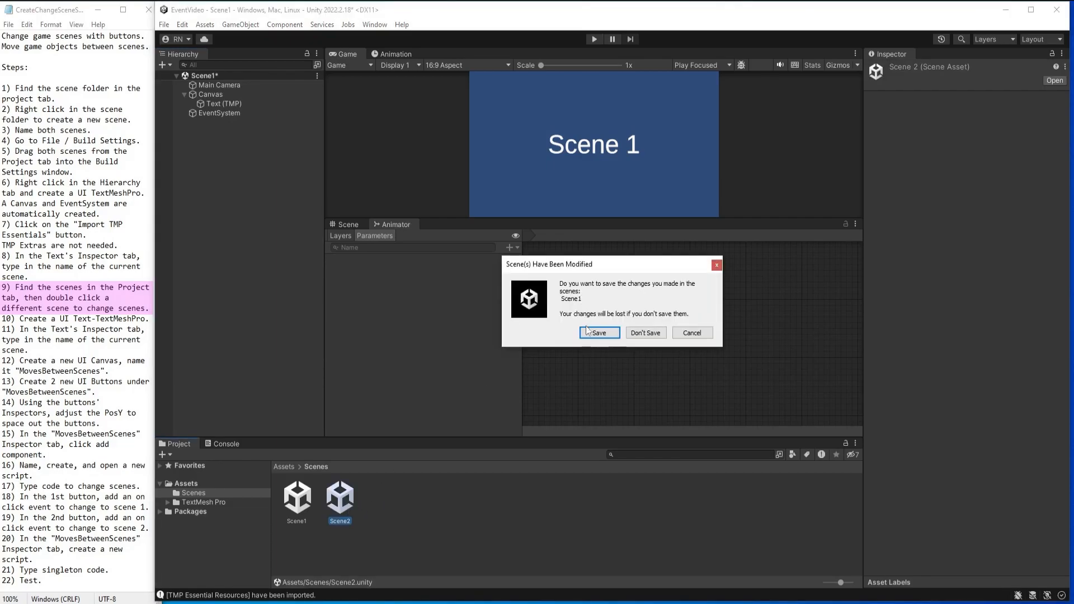
pyautogui.click(597, 335)
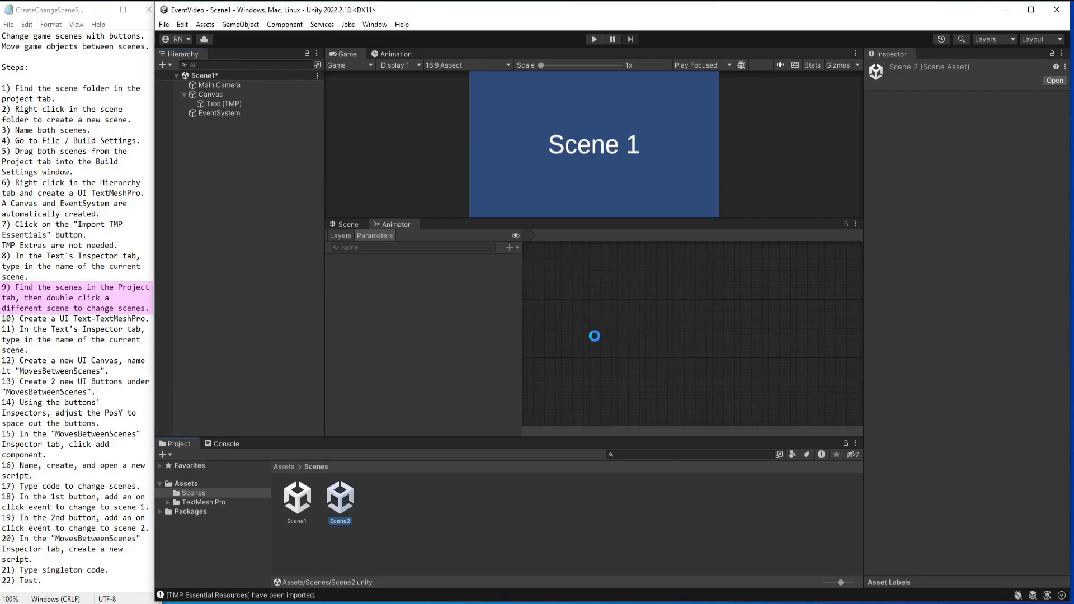
pyautogui.click(236, 191)
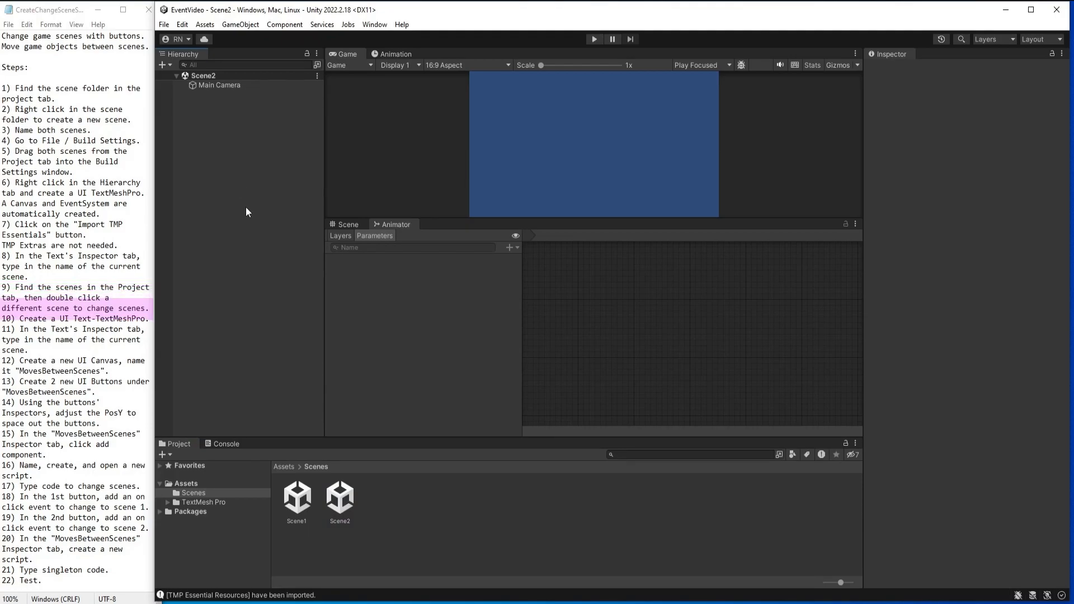
# Add a TextMeshPro UI text to Scene2 with the content "Scene 2".
pyautogui.rightClick(273, 141)
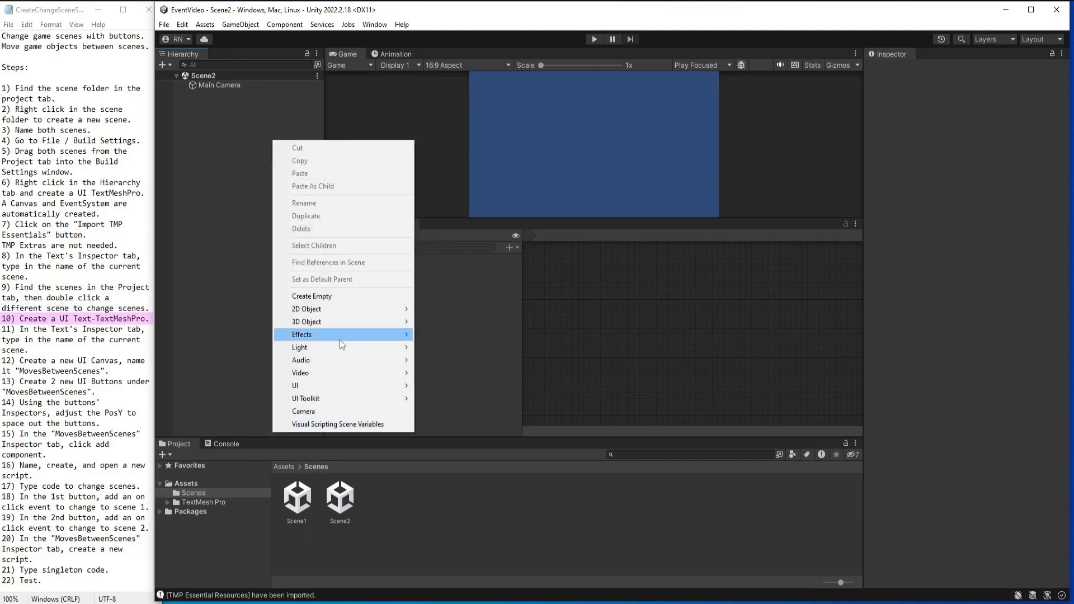
pyautogui.moveTo(324, 386)
pyautogui.click(469, 399)
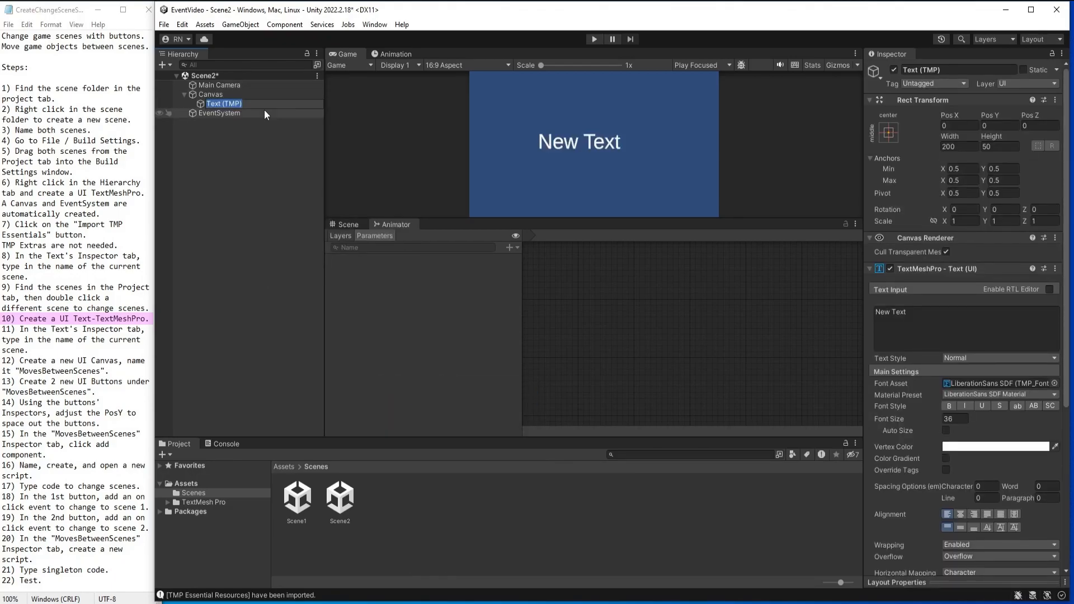
pyautogui.click(936, 329)
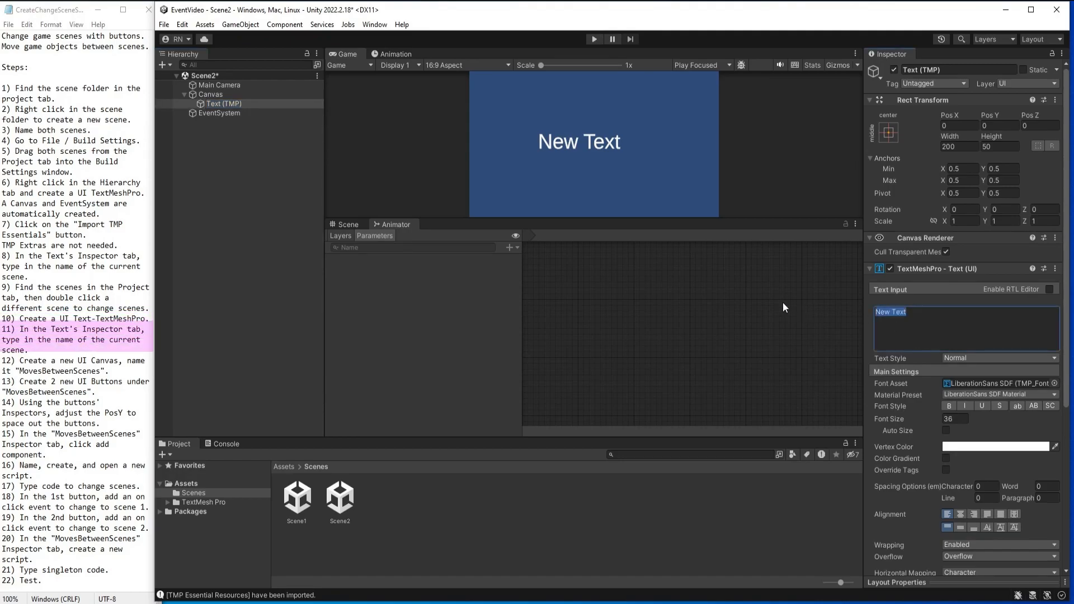
pyautogui.write('Scene 2')
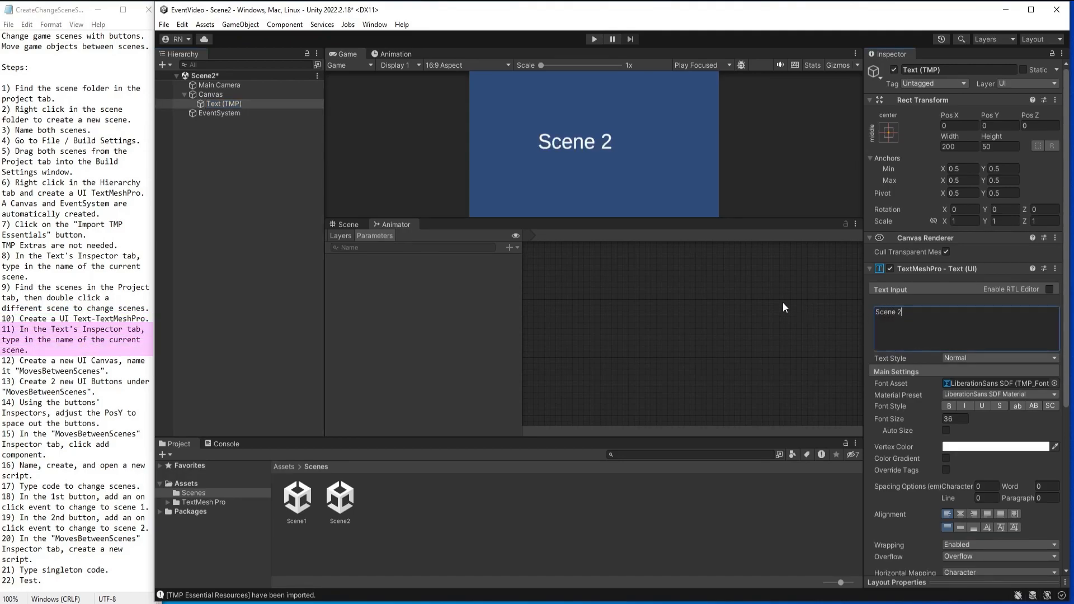
# Enable Auto Size on the "Scene 2" text and align it to the center horizontally and the middle vertically.
pyautogui.click(946, 430)
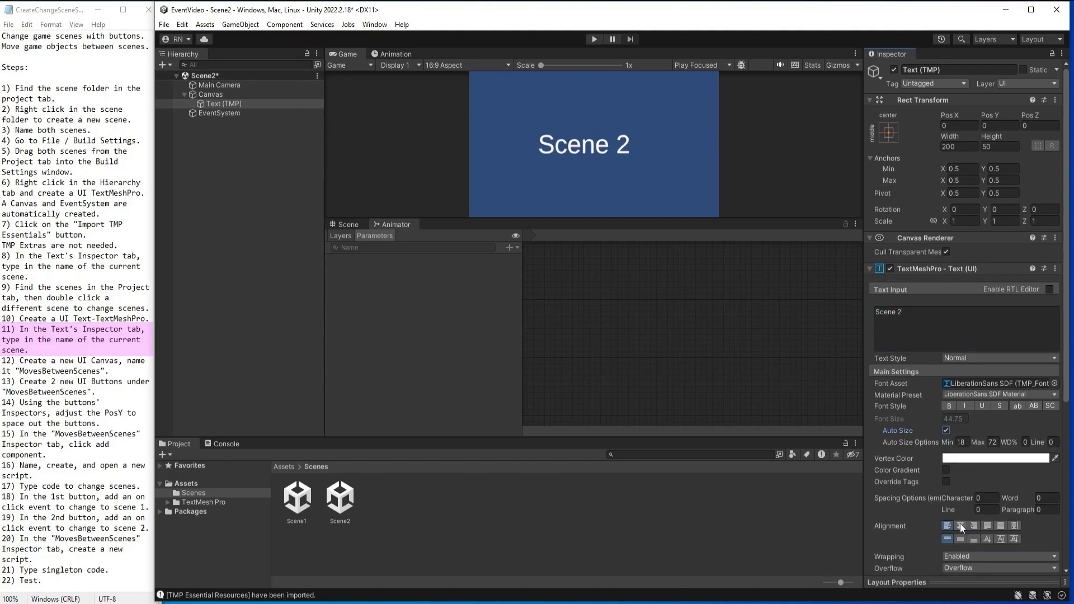
pyautogui.click(962, 525)
pyautogui.click(962, 538)
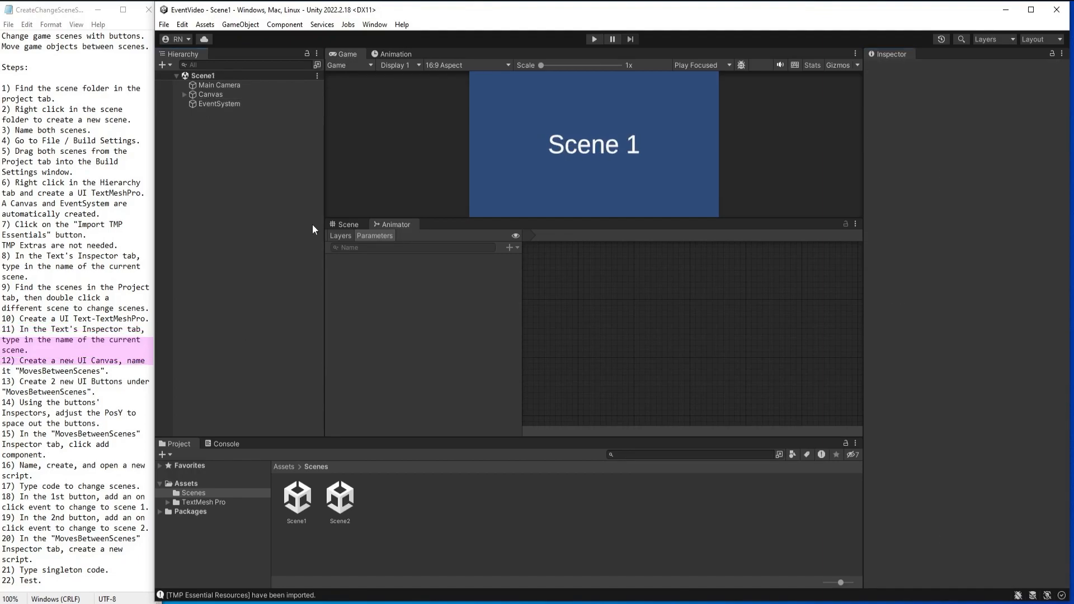
# Create a new UI canvas in Scene1 and name it MovesBetweenScenes.
pyautogui.rightClick(259, 174)
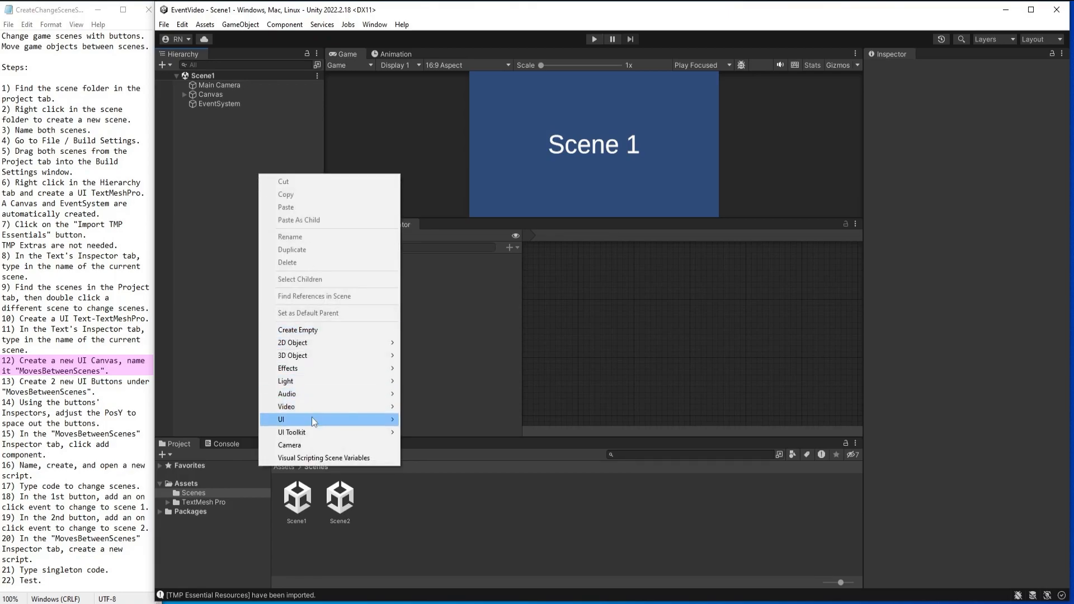
pyautogui.moveTo(311, 419)
pyautogui.click(438, 566)
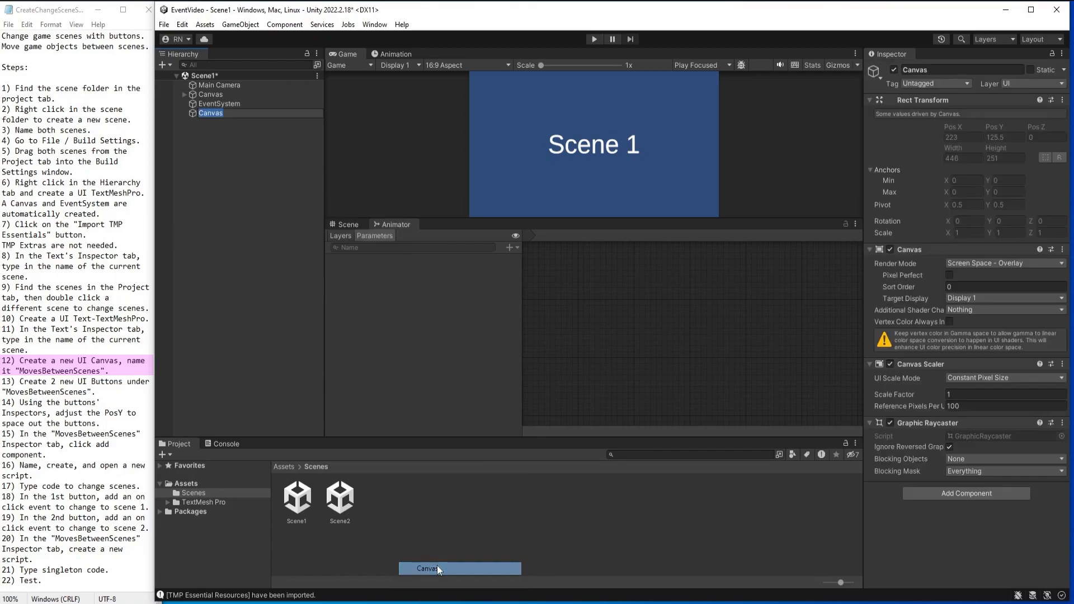
pyautogui.write('Moves')
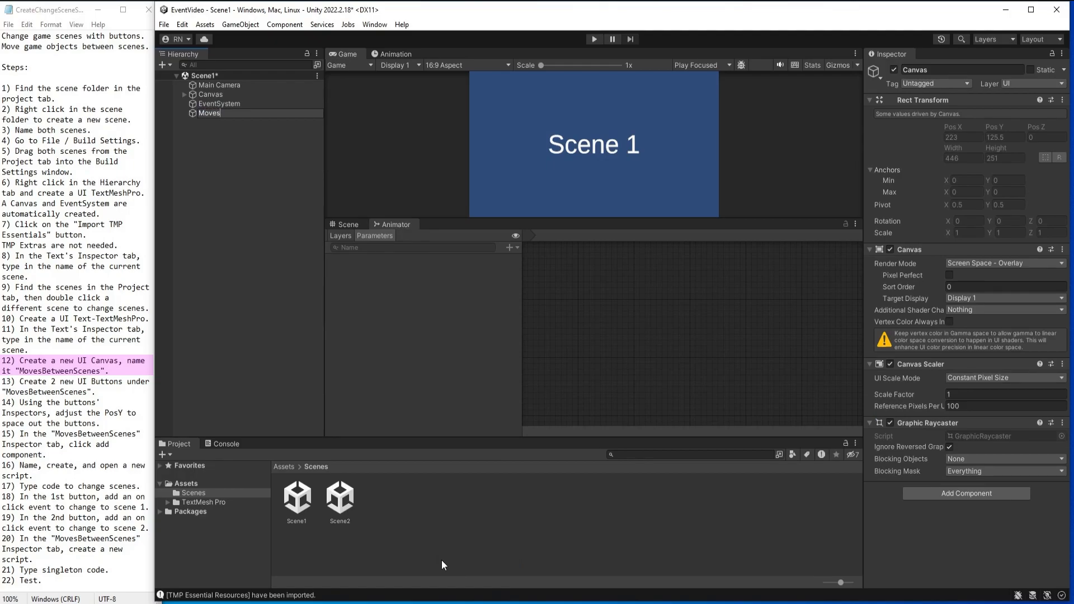
pyautogui.write('BetweeenScenes')
pyautogui.press('Return')
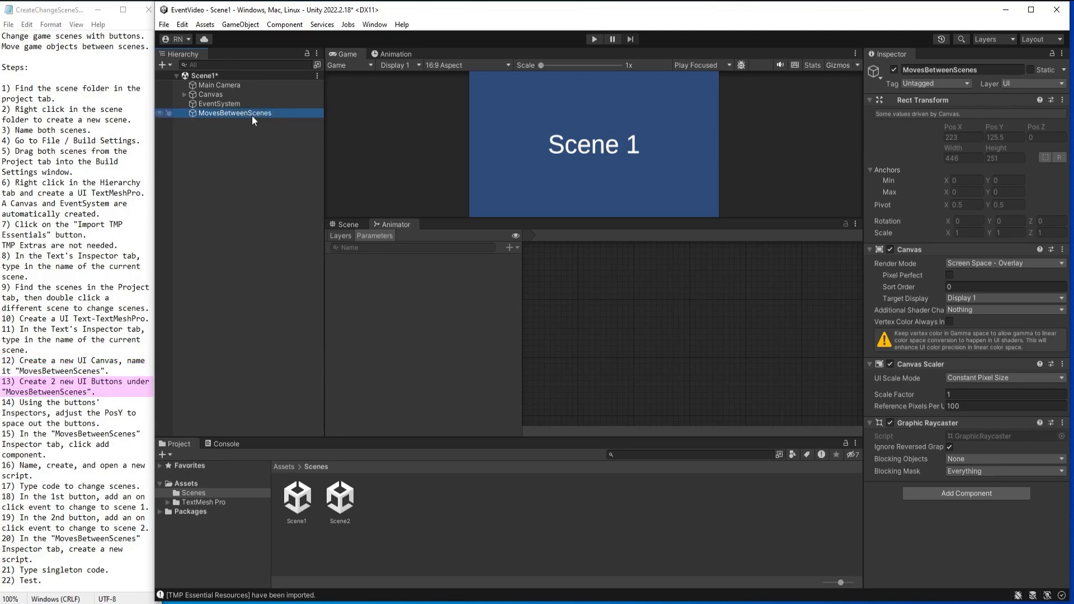
# Add a TextMeshPro UI button under MovesBetweenScenes and duplicate it to get two buttons.
pyautogui.rightClick(254, 113)
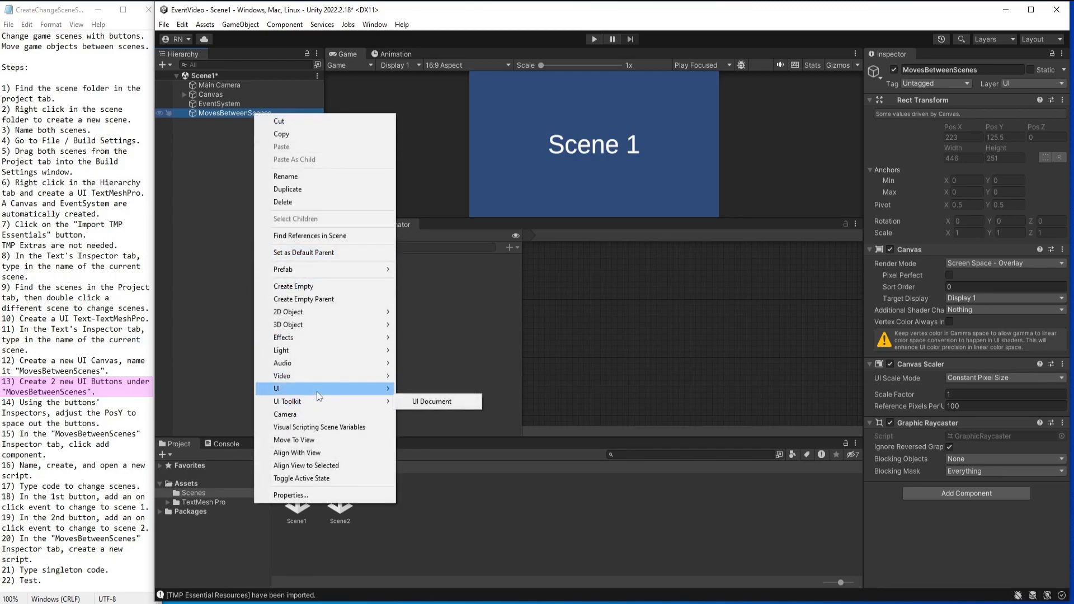
pyautogui.moveTo(291, 389)
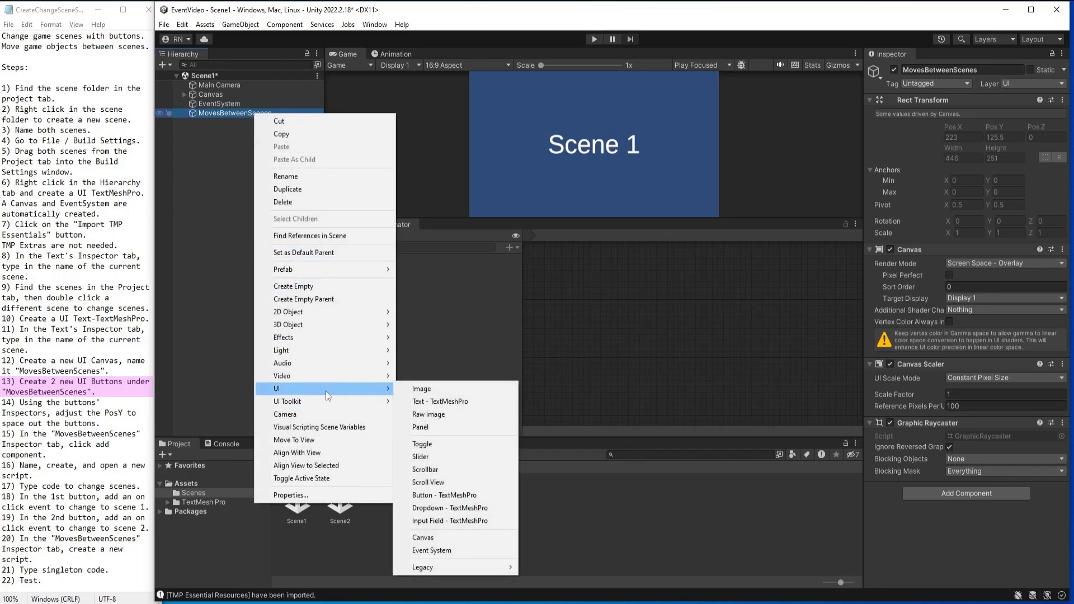
pyautogui.click(447, 495)
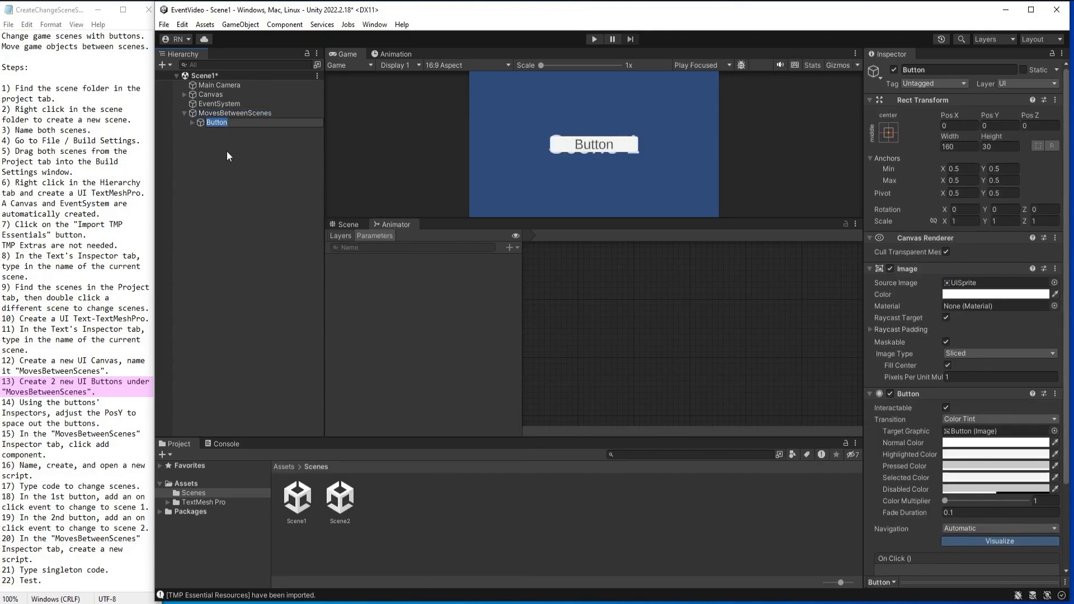
pyautogui.press('Return')
pyautogui.hotkey('ctrl', 'd')
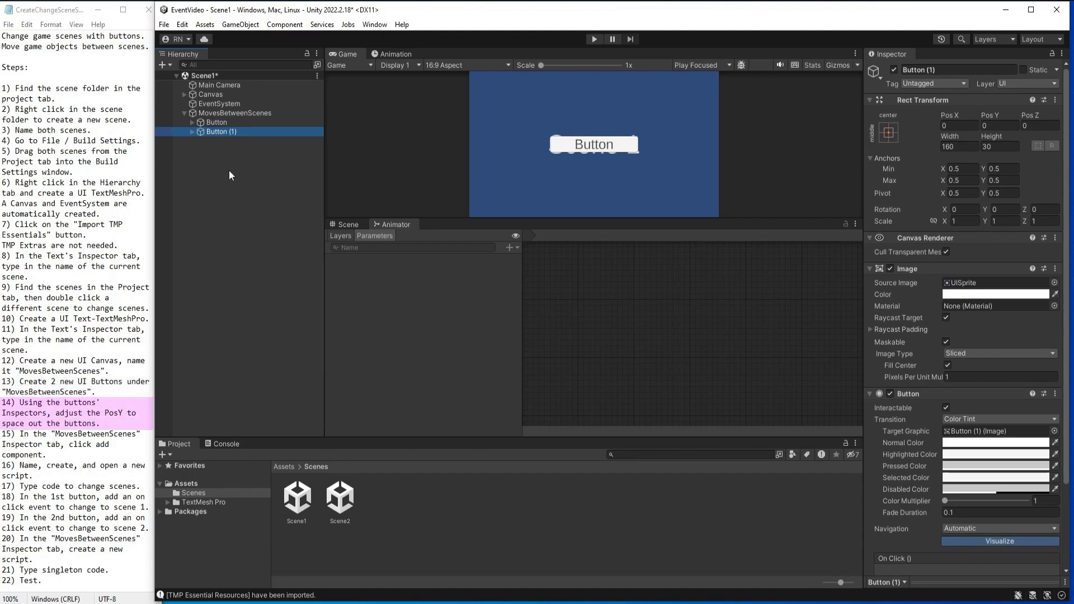
# Space out the two buttons by setting Pos Y to -50 for the first and -100 for the second.
pyautogui.click(216, 123)
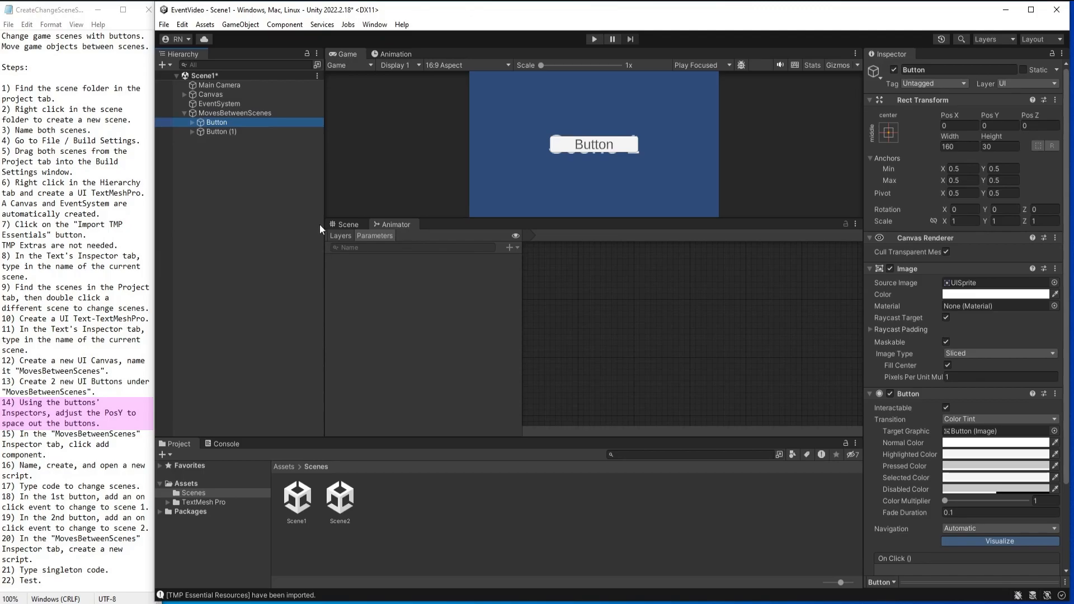
pyautogui.click(995, 124)
pyautogui.write('-50')
pyautogui.press('Return')
pyautogui.click(207, 133)
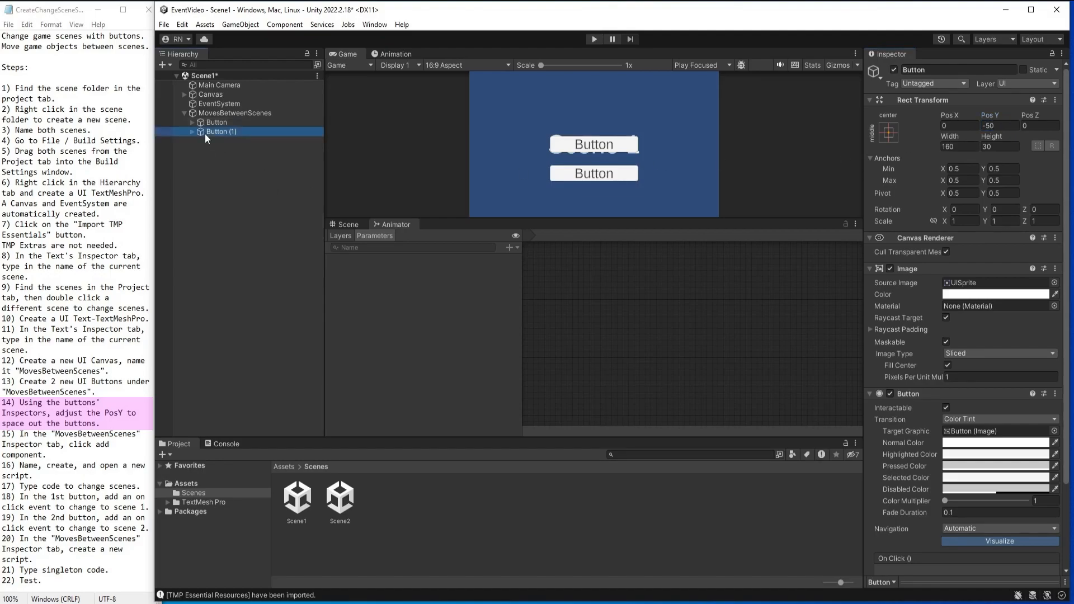
pyautogui.click(999, 123)
pyautogui.write('-100')
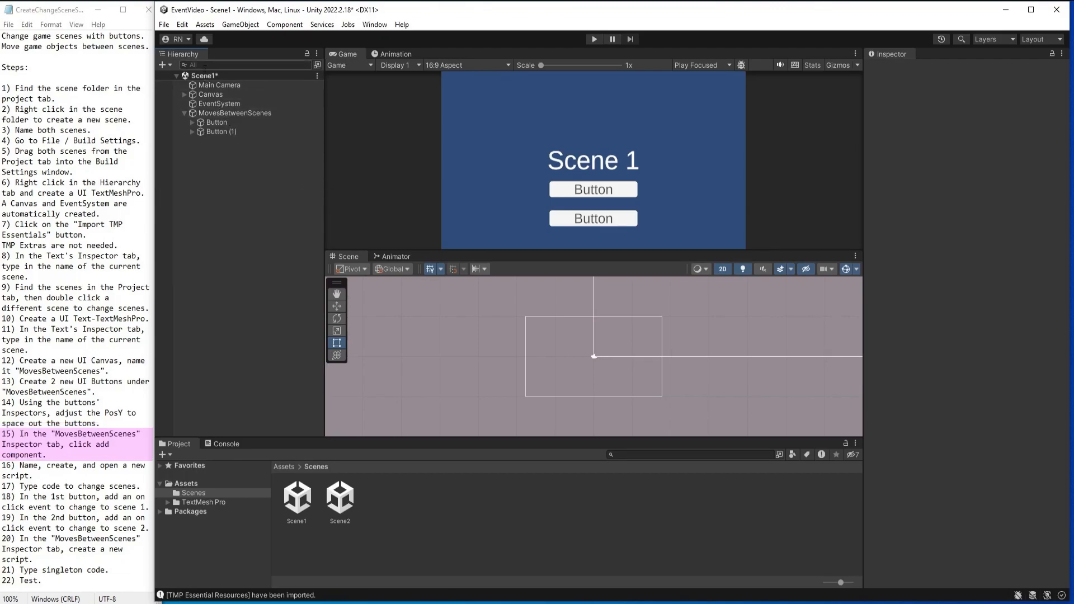
# Add a new script component called ChangeScenes to the MovesBetweenScenes canvas.
pyautogui.click(217, 112)
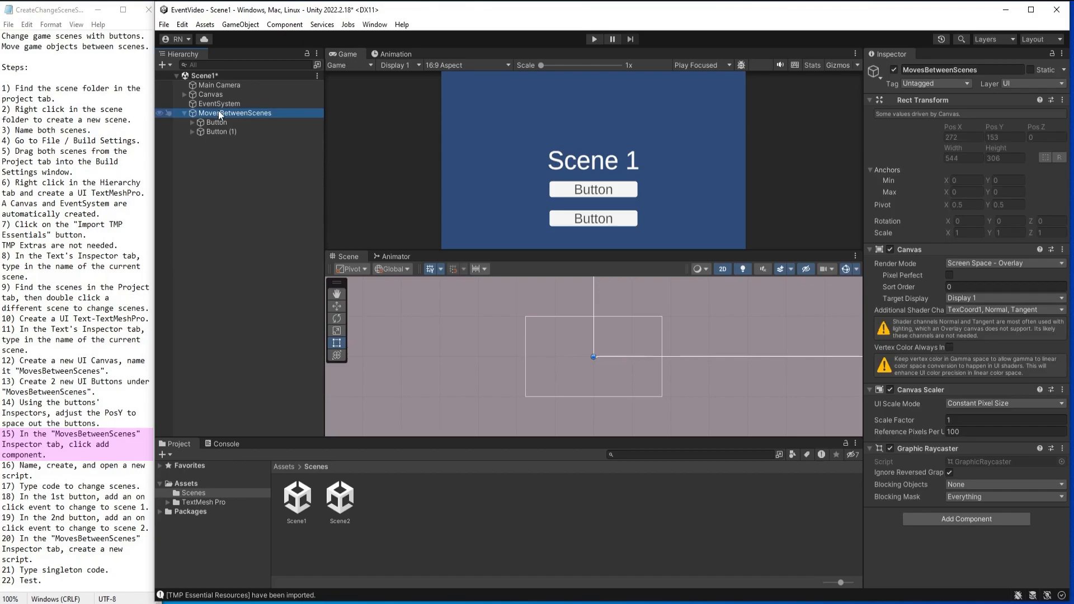
pyautogui.click(958, 524)
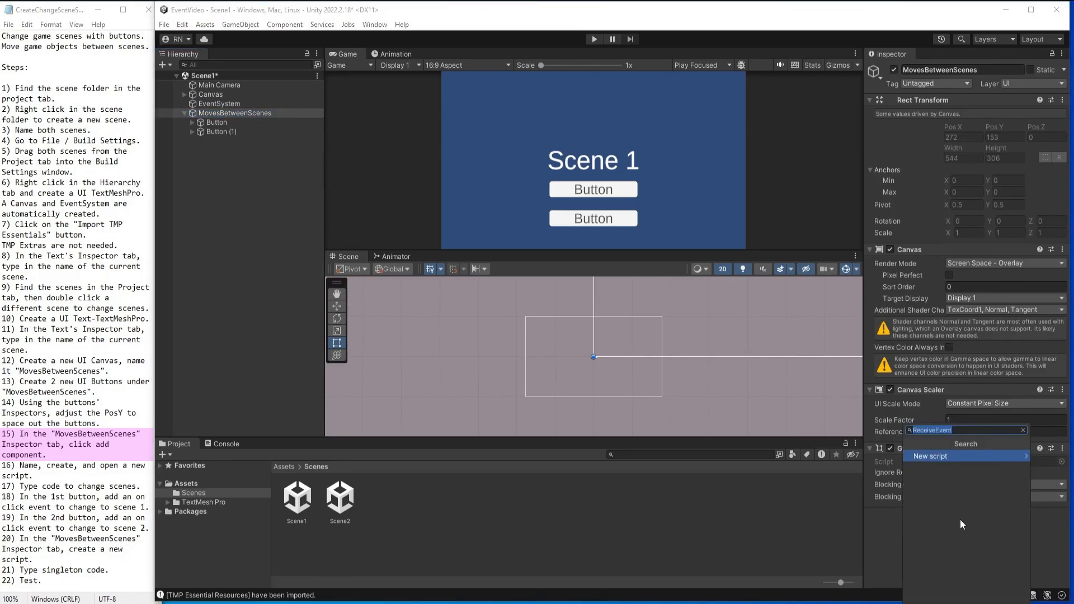
pyautogui.press('BackSpace')
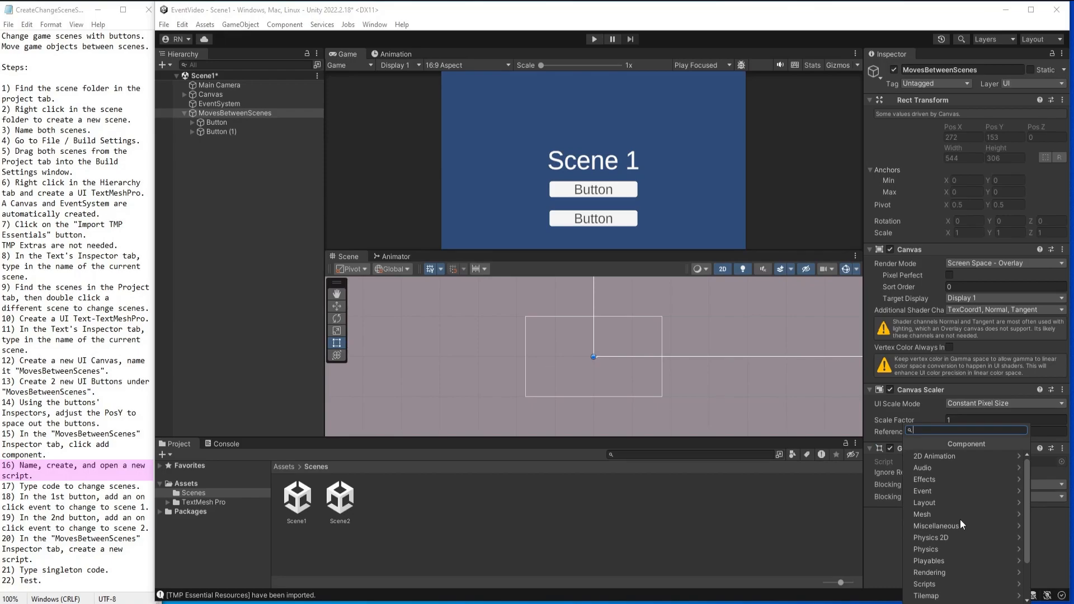
pyautogui.write('Change')
pyautogui.write('Scenes')
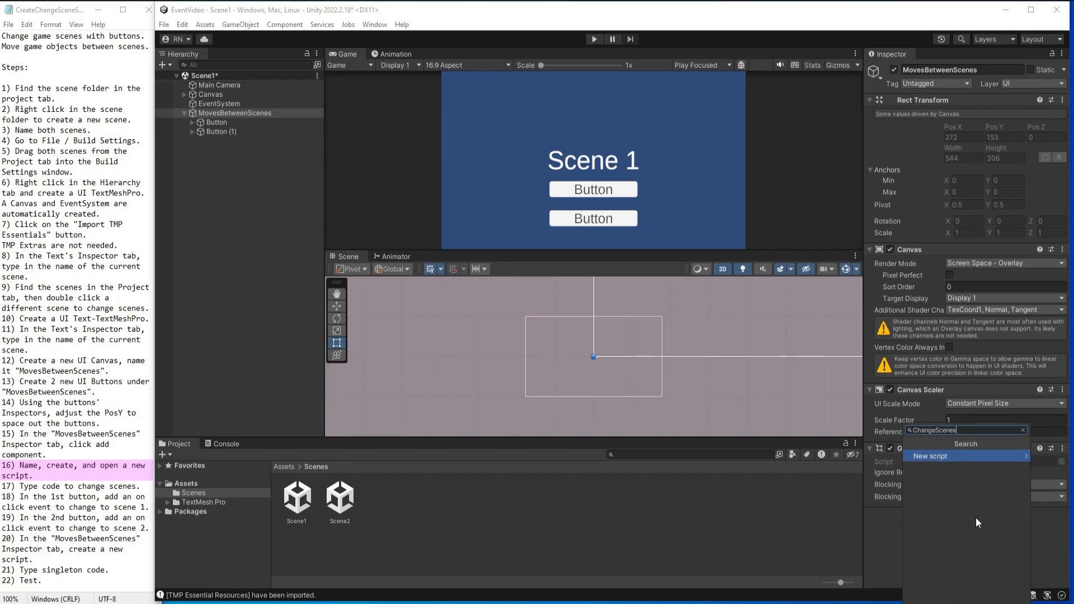
pyautogui.click(925, 456)
pyautogui.click(965, 595)
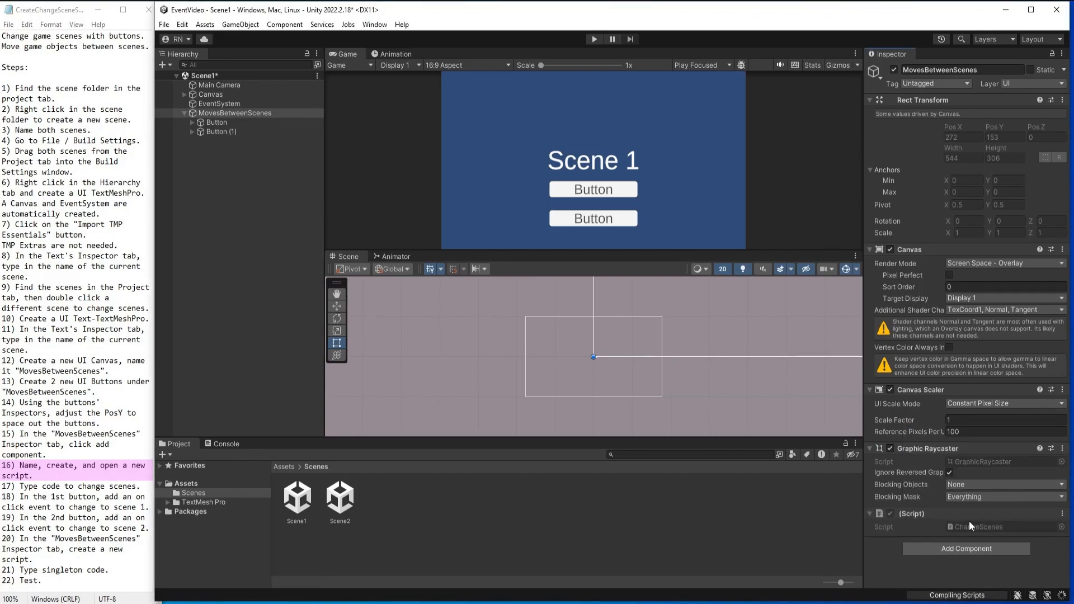
# In the ChangeScenes script, replace Start and Update with public Scene1() and Scene2() methods loading "Scene1" and "Scene2" through SceneManager, using UnityEngine.SceneManagement.
pyautogui.doubleClick(970, 529)
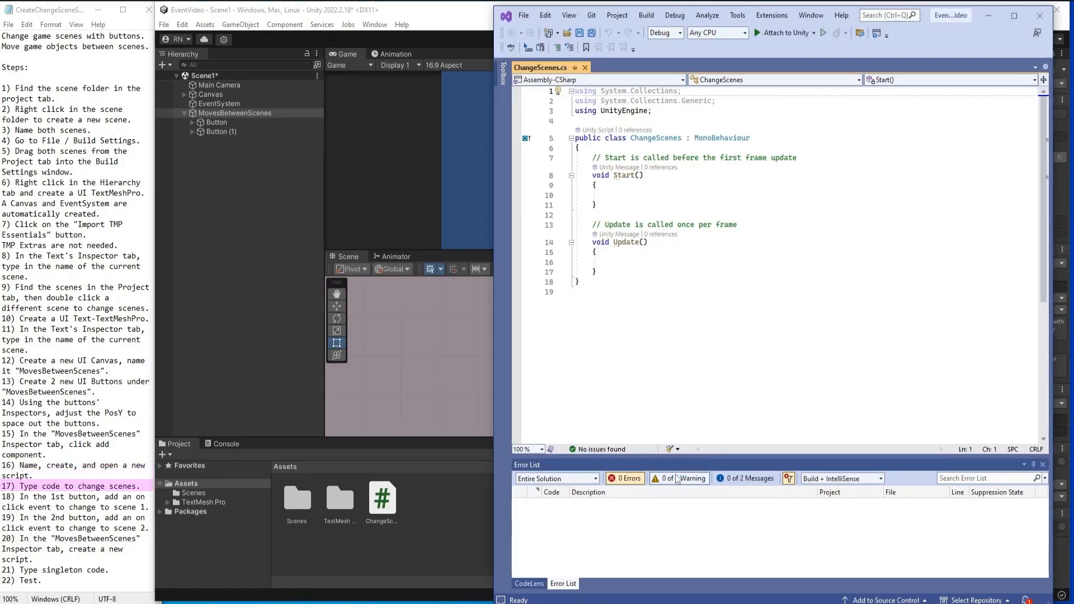
pyautogui.moveTo(597, 272); pyautogui.dragTo(592, 158)
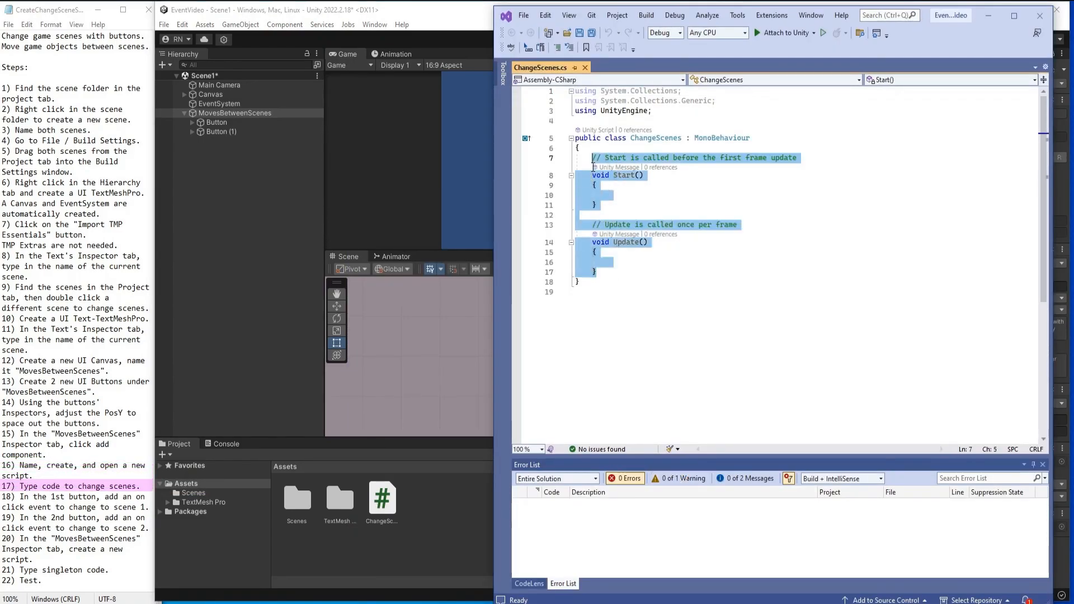
pyautogui.press('Delete')
pyautogui.write('public void Scene1()     {         SceneManager.LoadScene("Scene1");      }     public void Scene2()     {         SceneManager.LoadScene("Scene2");      }')
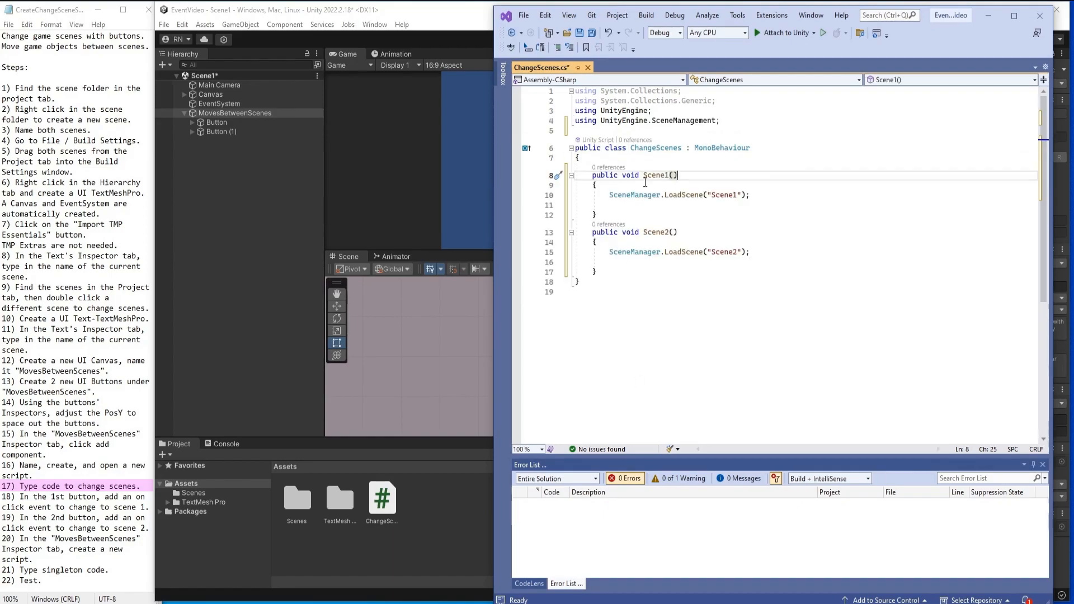
pyautogui.moveTo(602, 217); pyautogui.dragTo(593, 175)
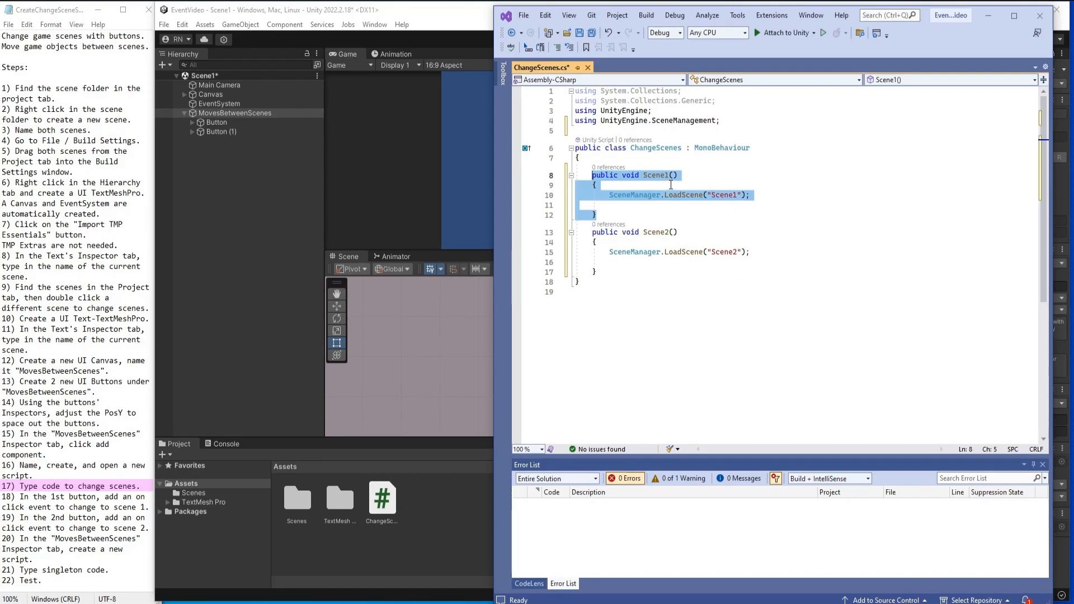
pyautogui.click(717, 195)
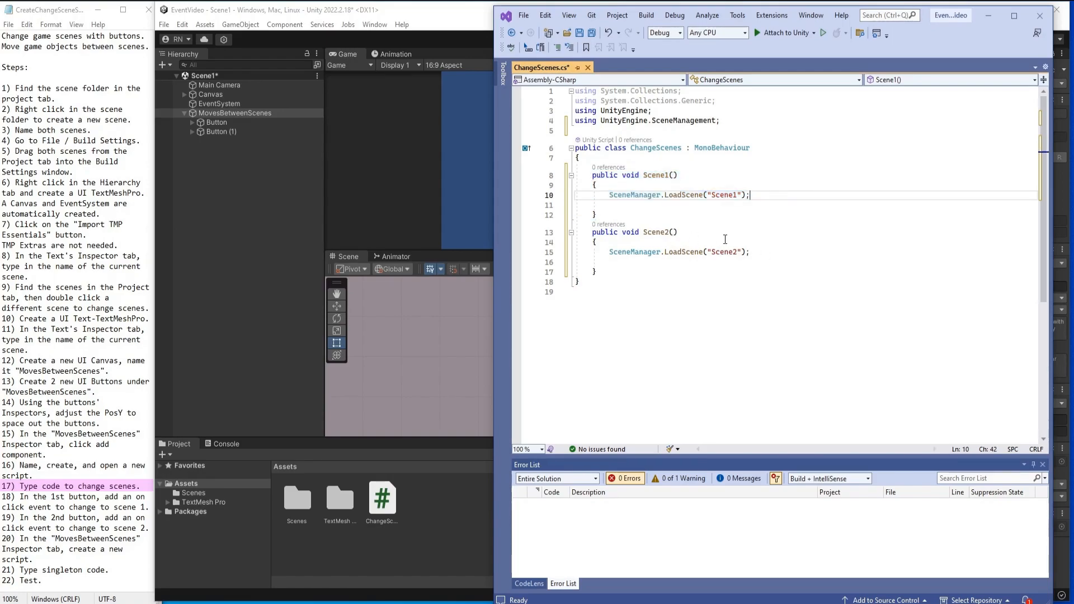
pyautogui.moveTo(705, 273); pyautogui.dragTo(579, 233)
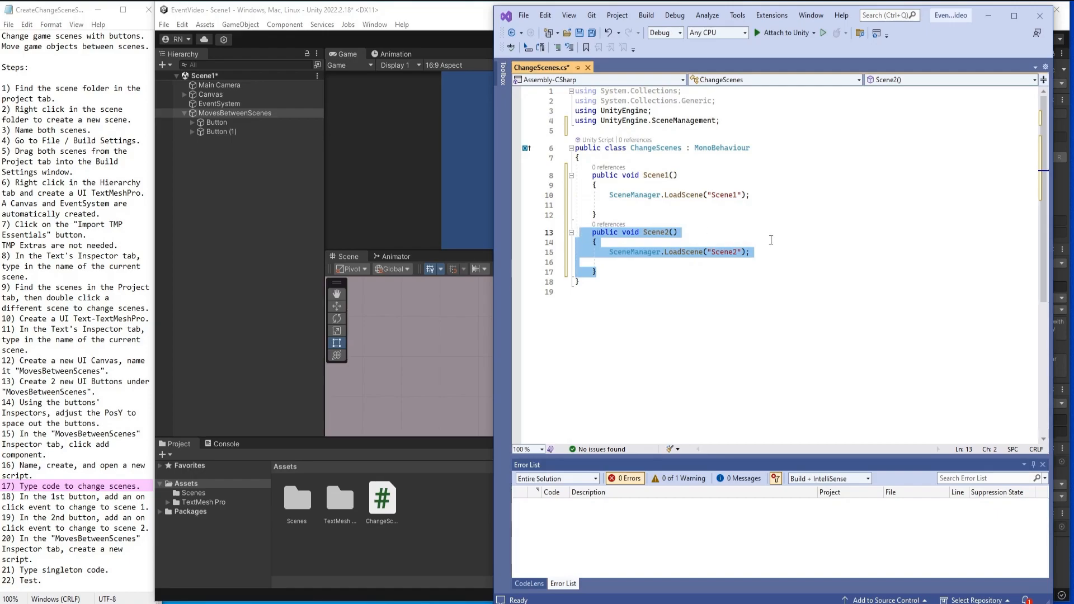
pyautogui.click(784, 252)
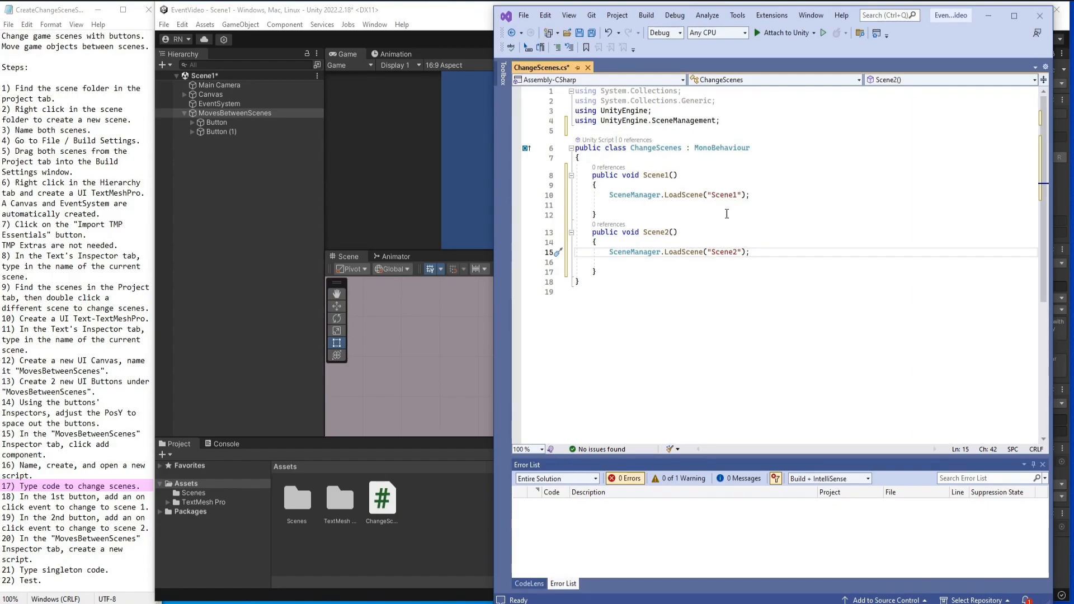
# Switch back to Unity, show the contents of the Scenes folder and save Scene1.
pyautogui.click(192, 492)
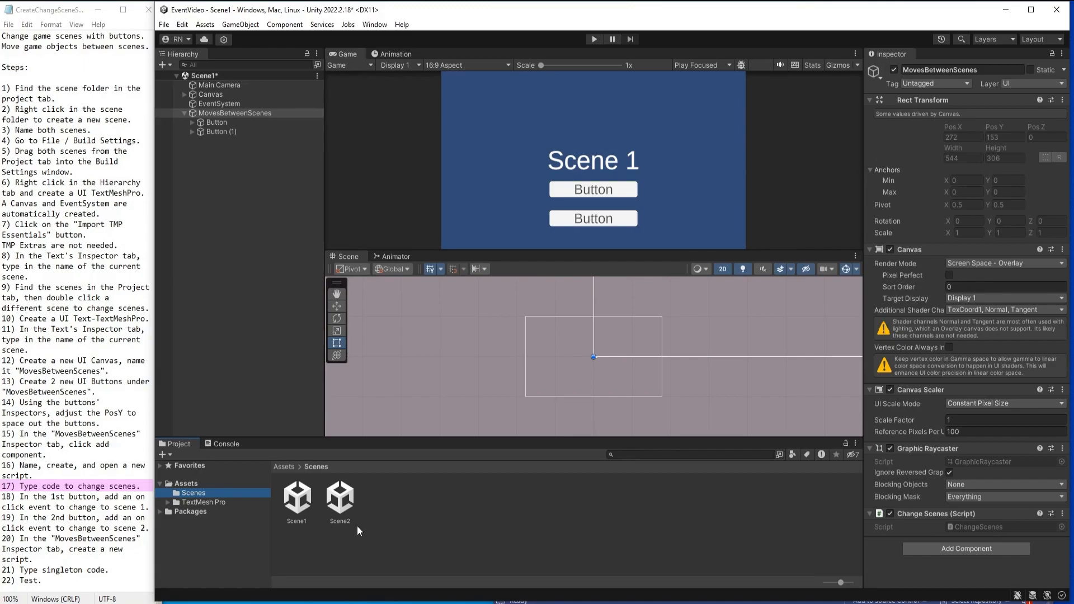
pyautogui.click(297, 189)
pyautogui.hotkey('ctrl', 's')
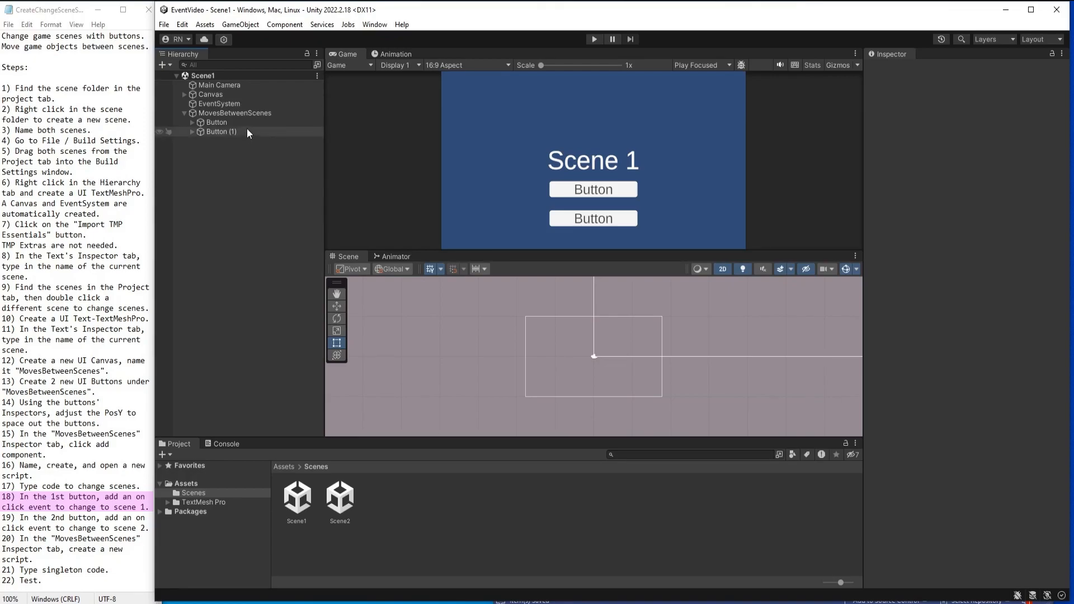
# Rename the first button under MovesBetweenScenes as Button1.
pyautogui.click(218, 123)
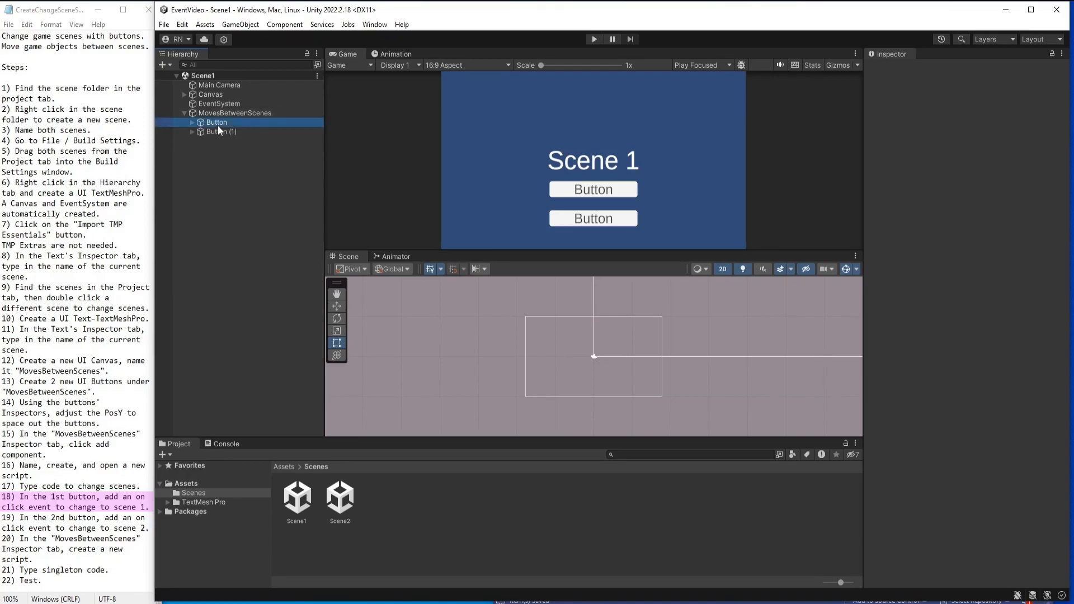
pyautogui.click(956, 71)
pyautogui.write('Button1')
# Change the text of Button1's Text (TMP) child to "Go To Scene 1".
pyautogui.click(192, 123)
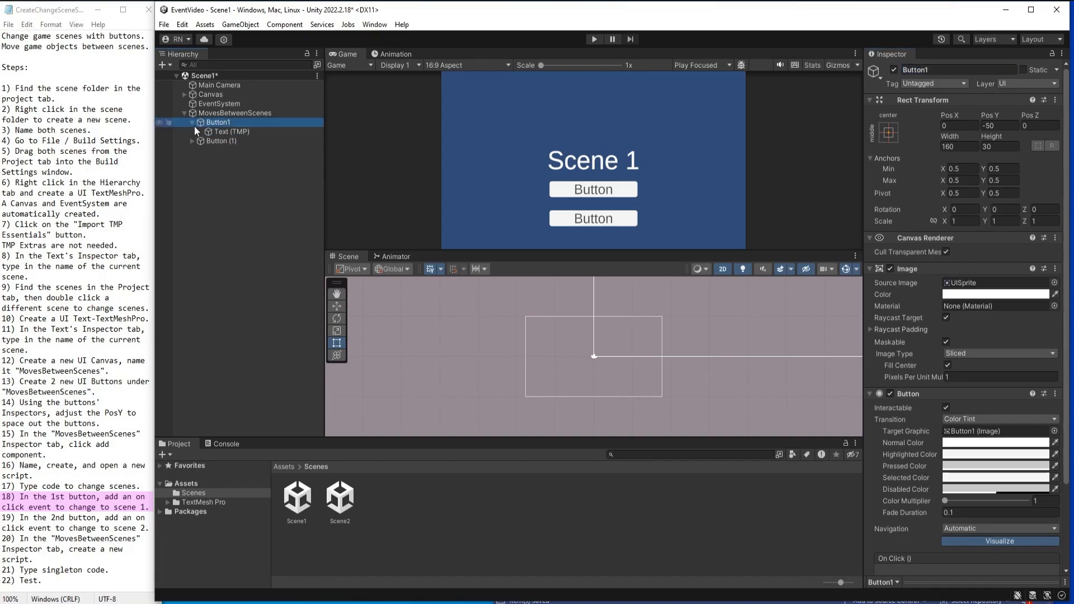
pyautogui.click(223, 134)
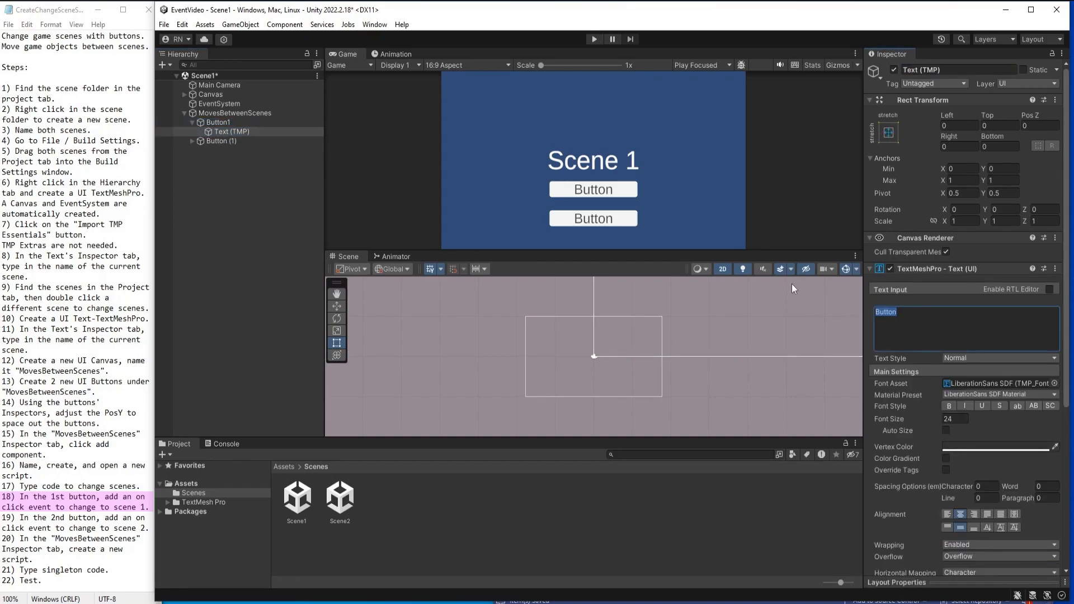
pyautogui.write('Scene 1')
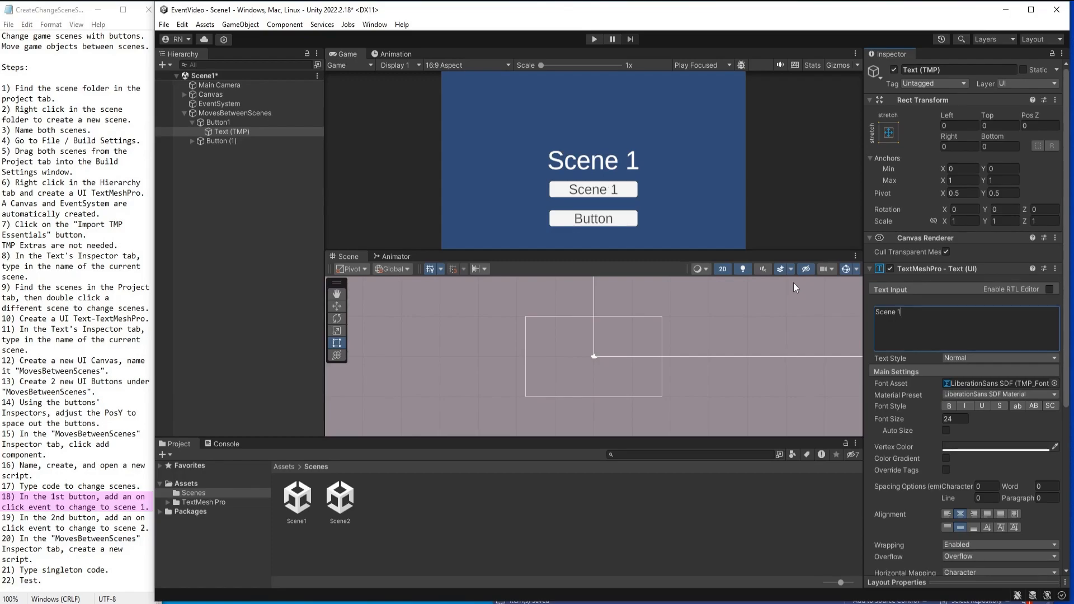
pyautogui.press('Home')
pyautogui.write('Go t')
pyautogui.press('BackSpace')
pyautogui.write('To')
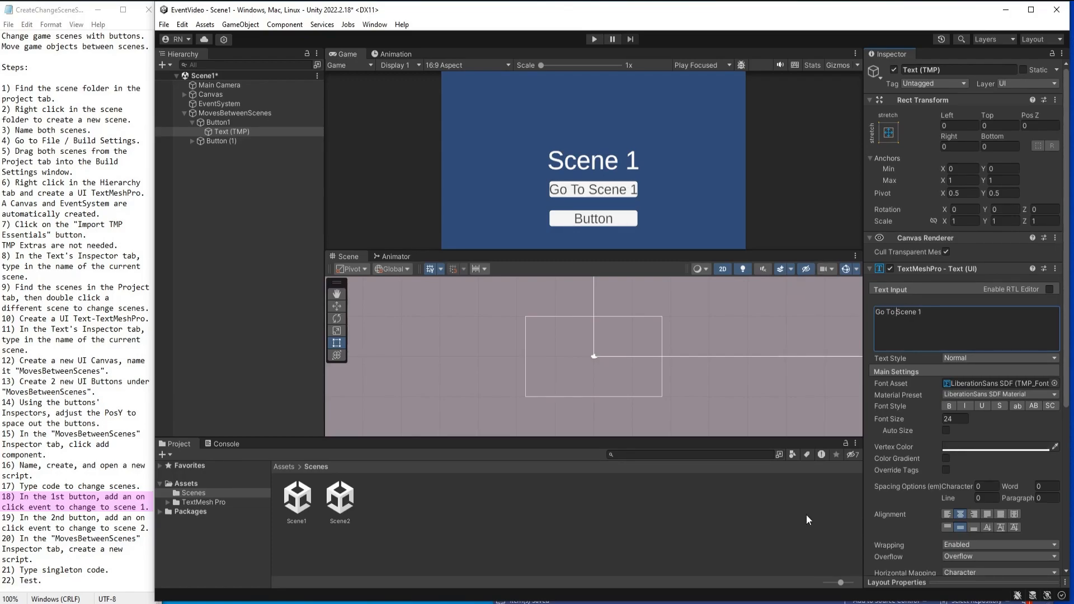
# Add an On Click event to Button1 and assign the MovesBetweenScenes canvas as its target object.
pyautogui.click(218, 122)
pyautogui.scroll(-2, 938, 472)
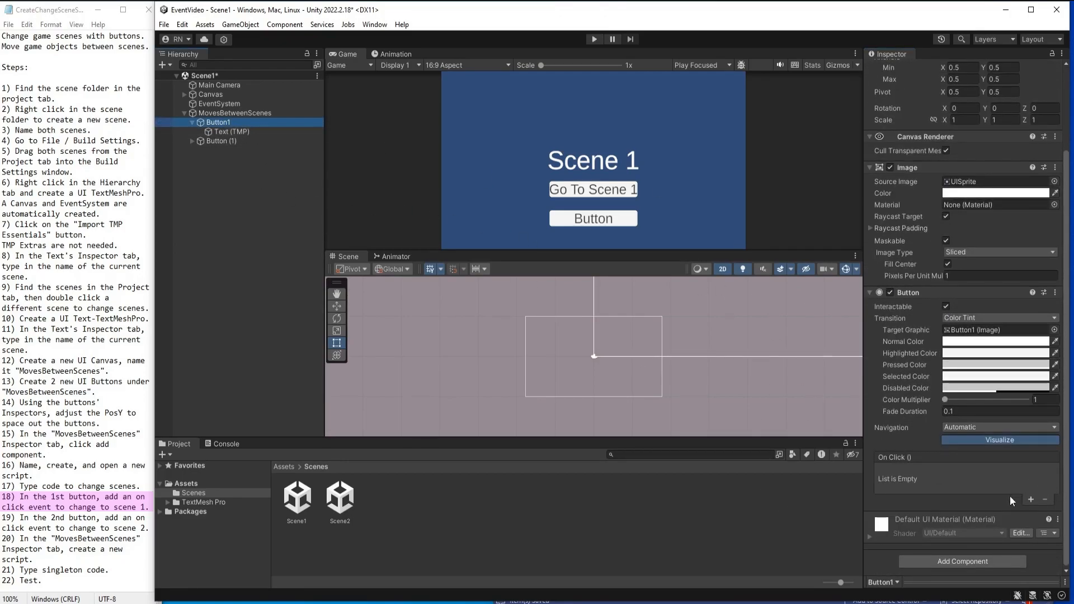
pyautogui.click(1030, 498)
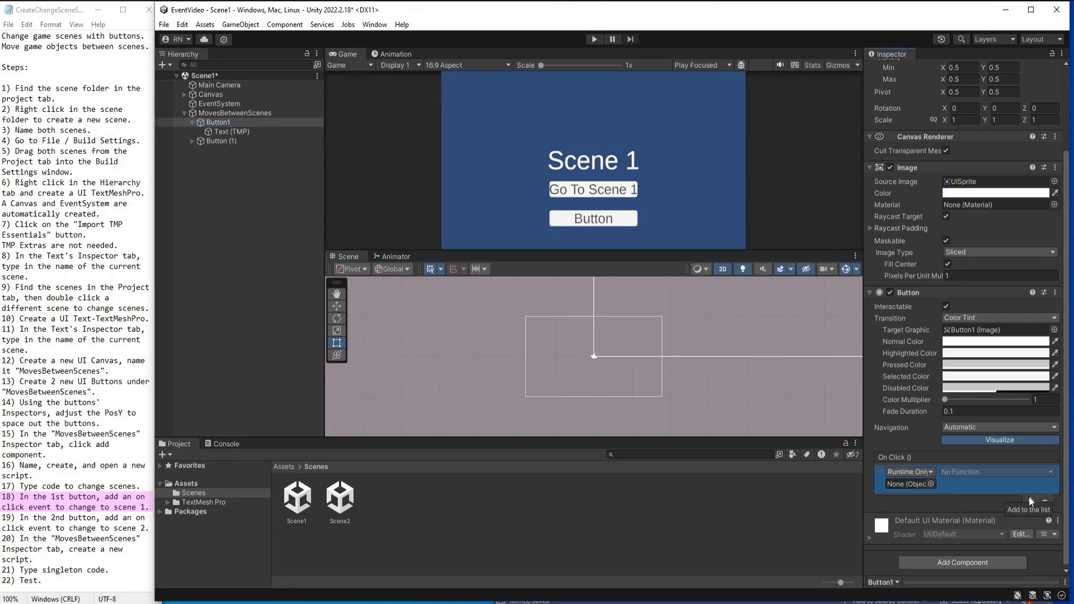
pyautogui.moveTo(207, 113); pyautogui.dragTo(238, 115)
pyautogui.moveTo(316, 113); pyautogui.dragTo(909, 483)
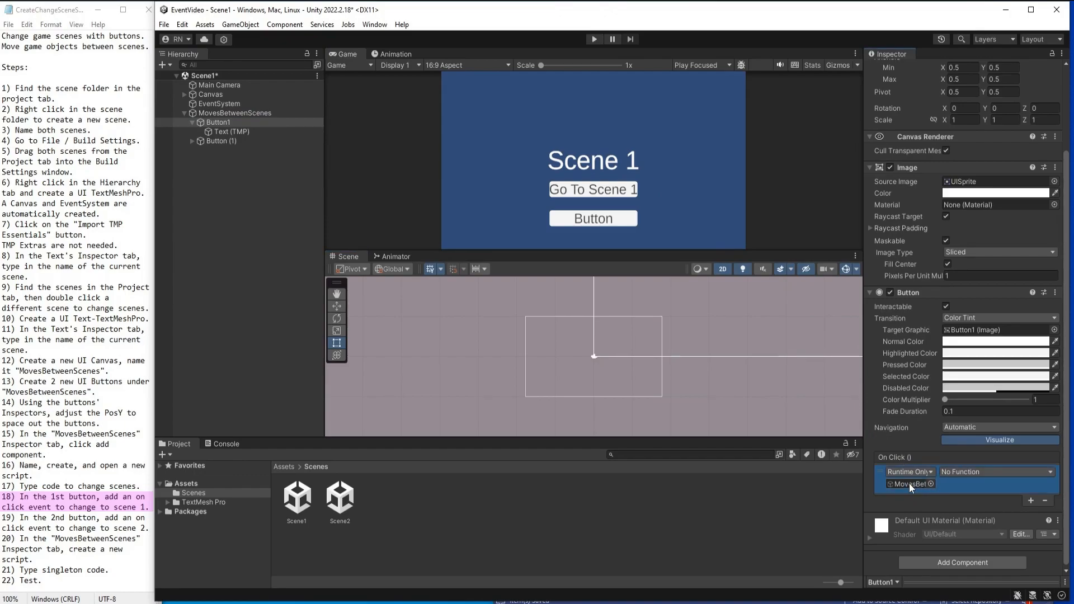
# Set the function of Button1's On Click event to Scene1() from the ChangeScenes script.
pyautogui.click(243, 112)
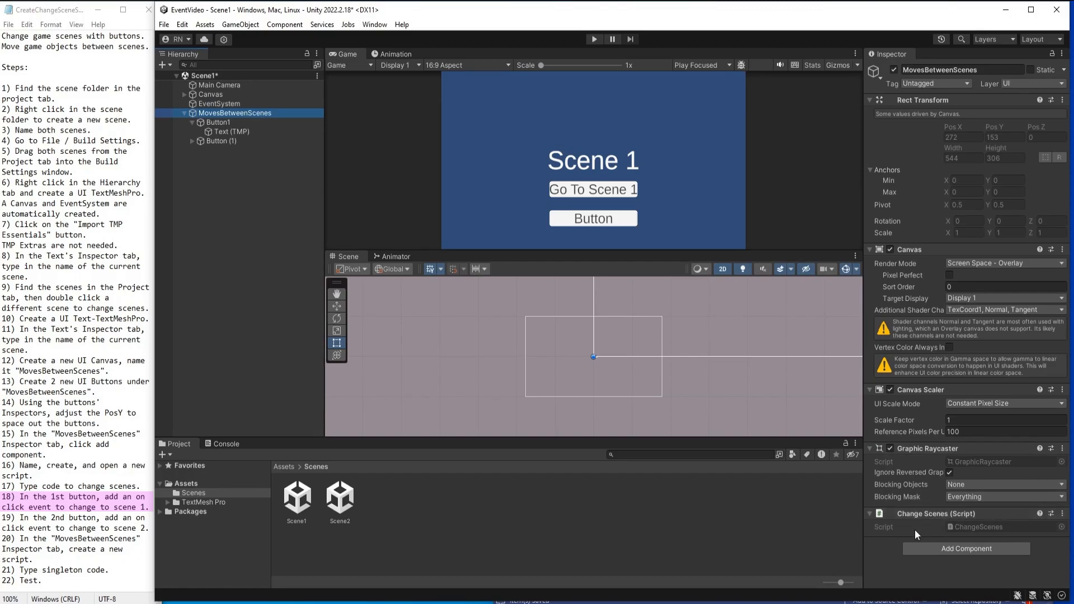
pyautogui.click(225, 123)
pyautogui.scroll(-3, 947, 463)
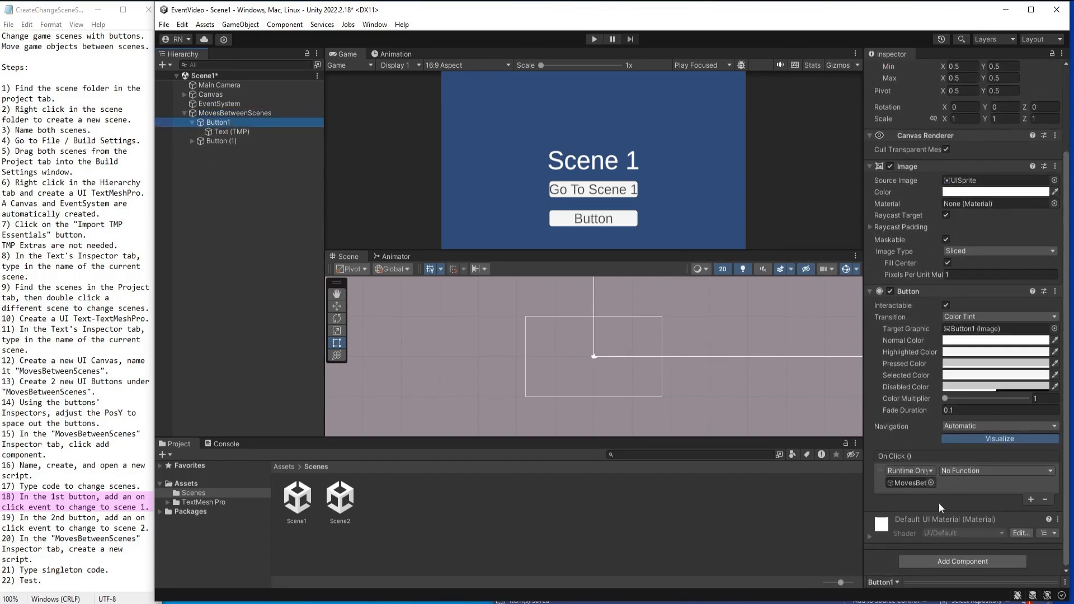
pyautogui.click(980, 470)
pyautogui.moveTo(992, 567)
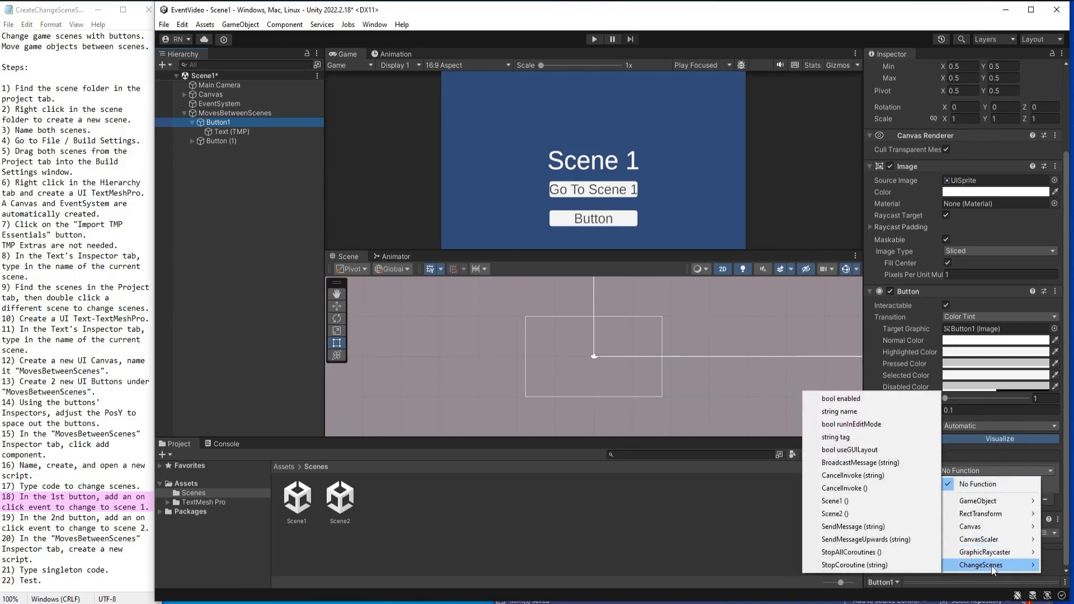
pyautogui.click(838, 500)
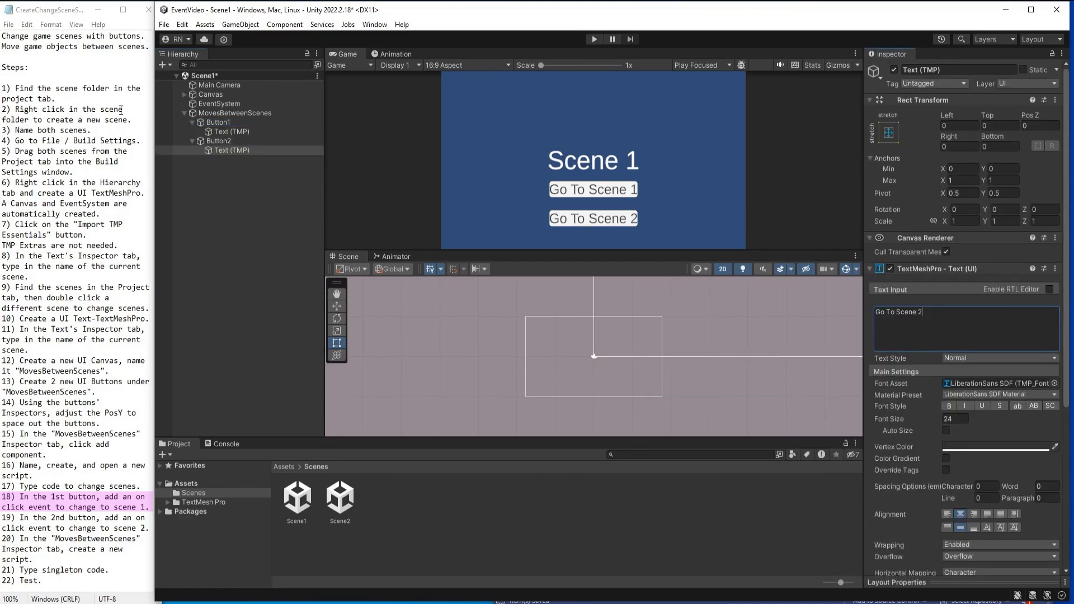
# Add an On Click event to Button2 and assign the MovesBetweenScenes canvas as its target object.
pyautogui.click(235, 141)
pyautogui.scroll(-5, 989, 493)
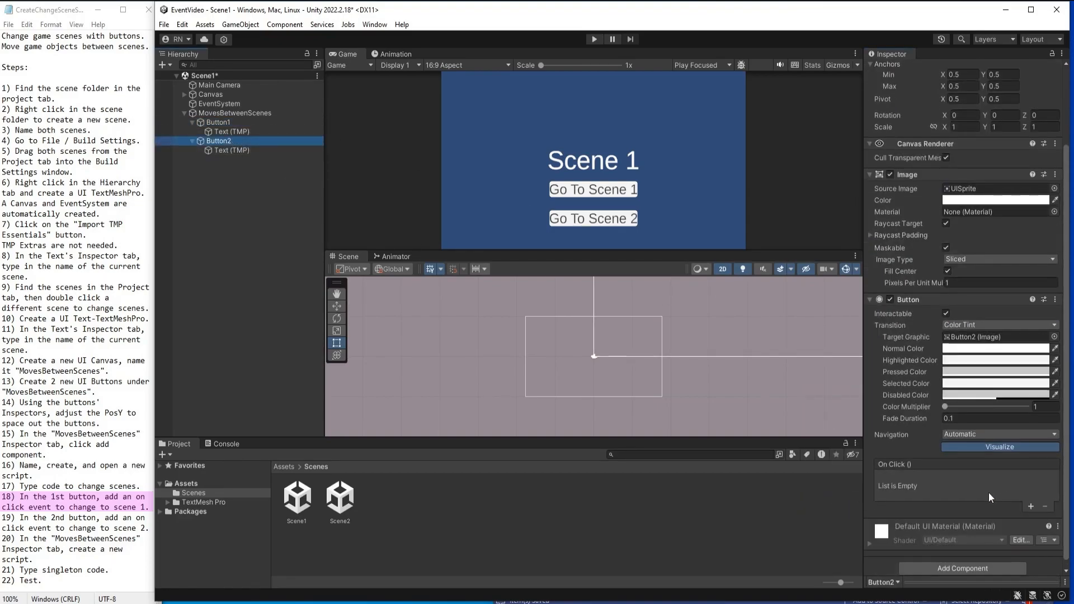
pyautogui.click(1031, 499)
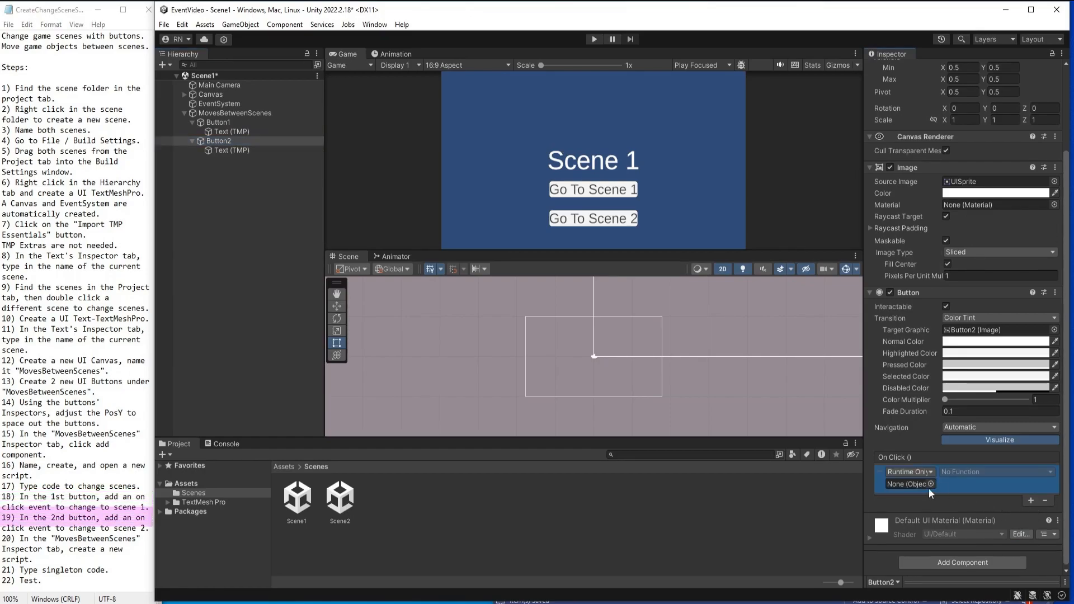
pyautogui.moveTo(233, 112); pyautogui.dragTo(908, 482)
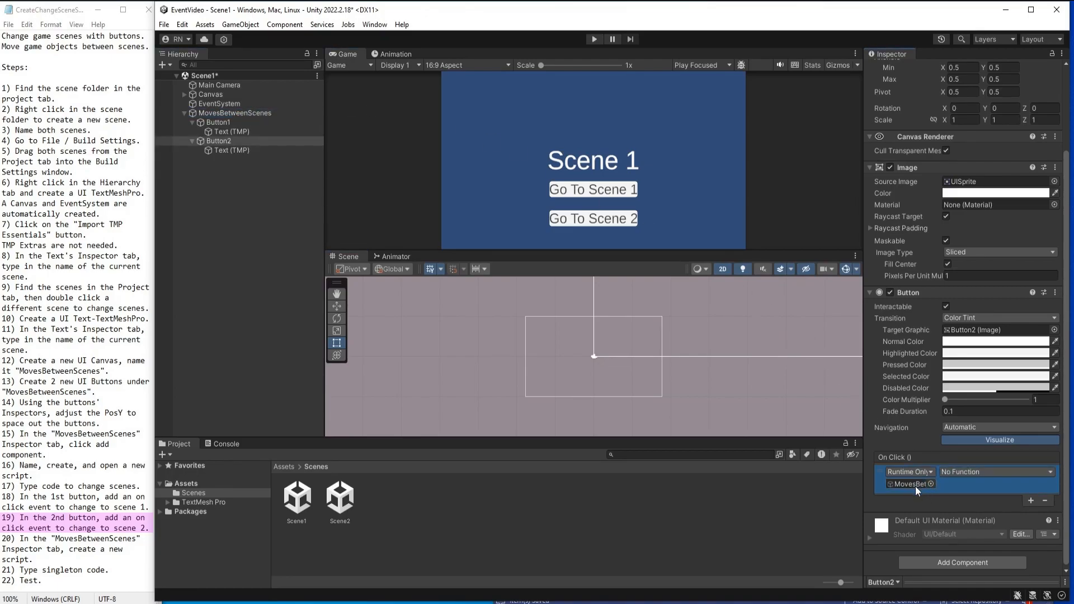
# Set the function of Button2's On Click event to Scene2() from the ChangeScenes script.
pyautogui.click(978, 471)
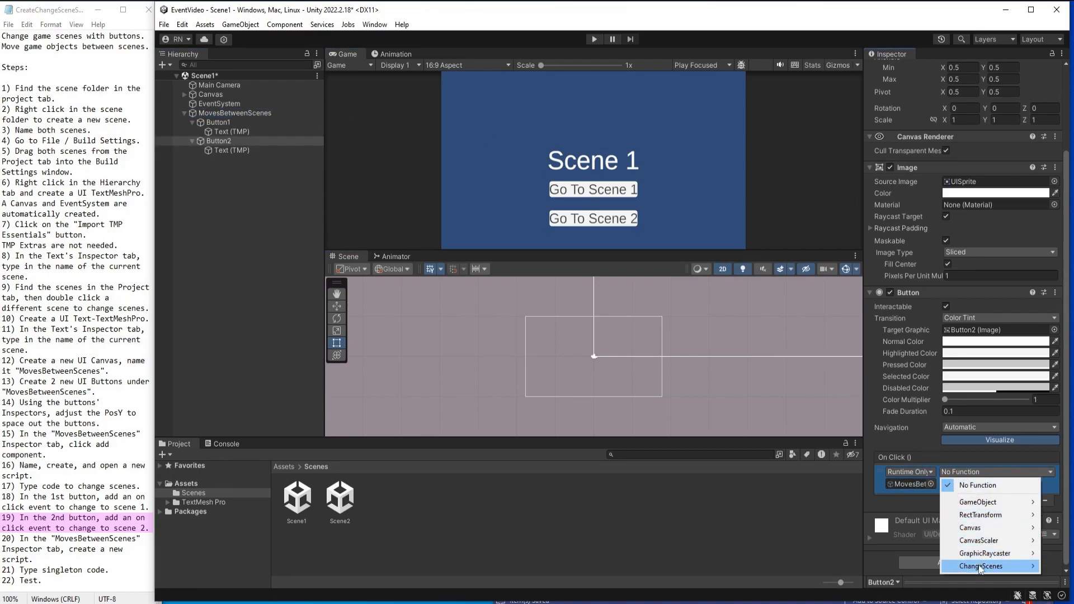
pyautogui.moveTo(980, 569)
pyautogui.click(847, 511)
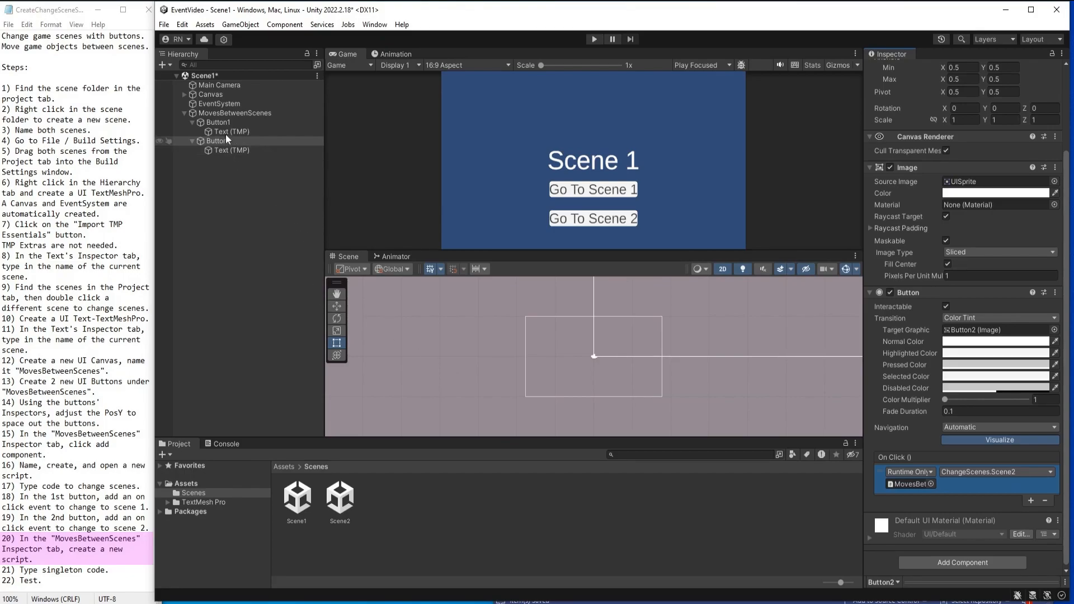
# Create a new script named Singleton and add it as a component to the MovesBetweenScenes canvas.
pyautogui.click(235, 112)
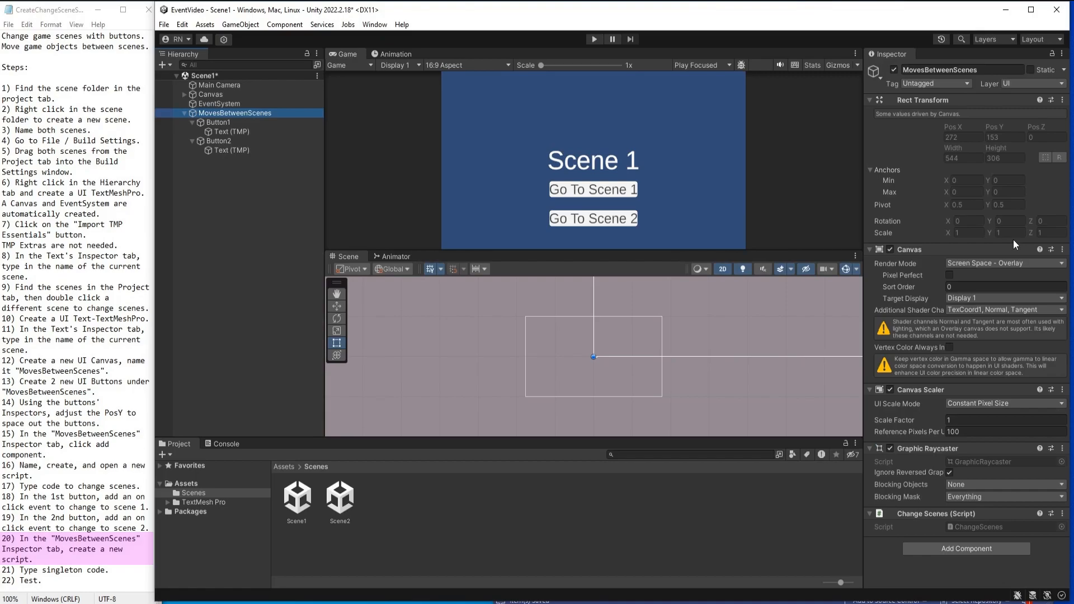
pyautogui.click(1006, 548)
pyautogui.write('Sig')
pyautogui.press('BackSpace')
pyautogui.write('ngleton')
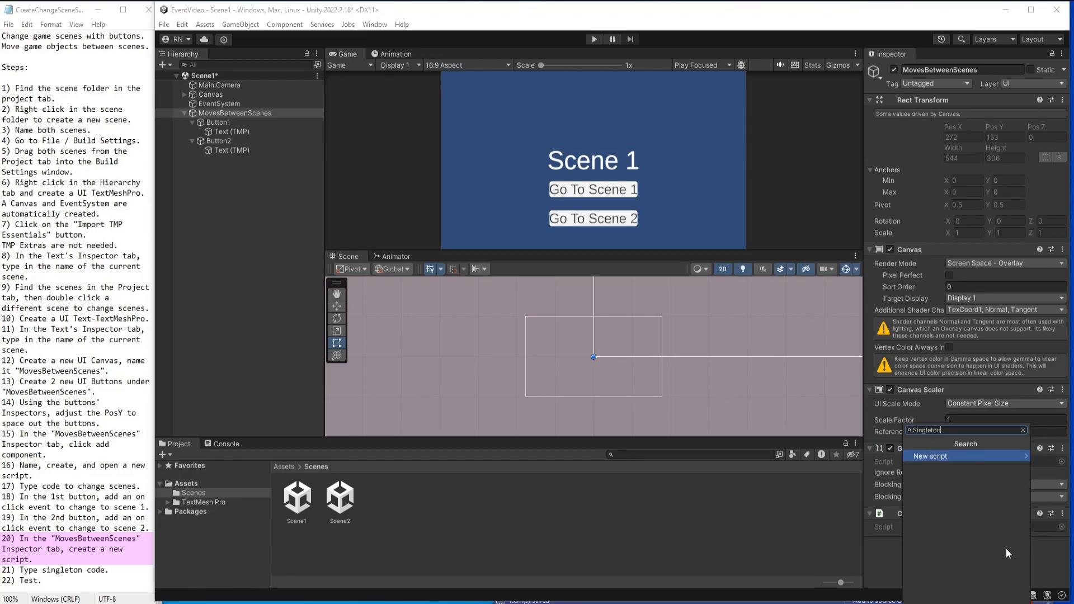
pyautogui.click(955, 458)
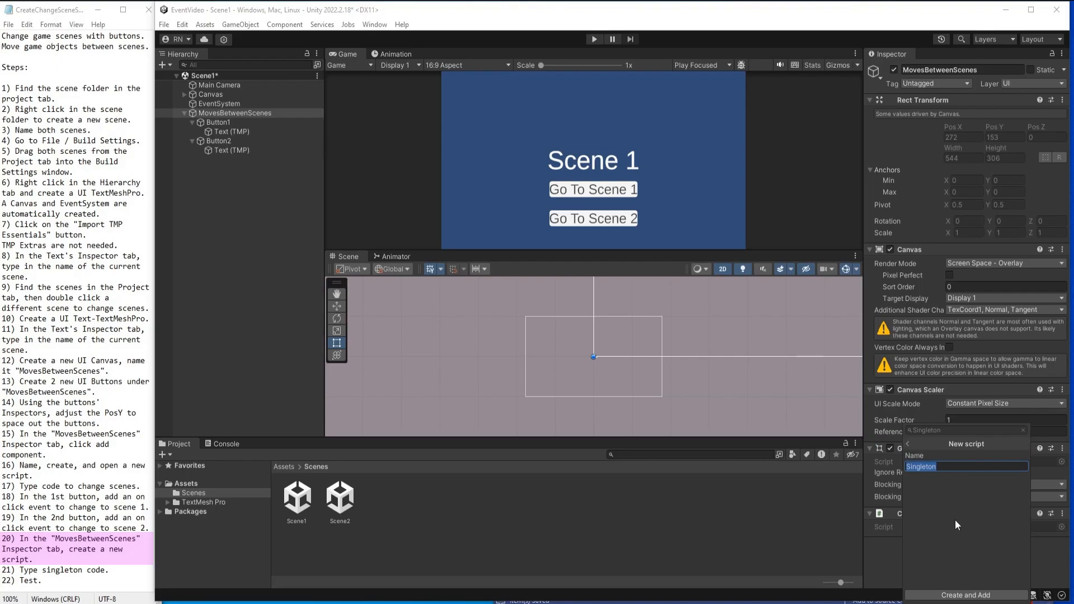
pyautogui.click(958, 596)
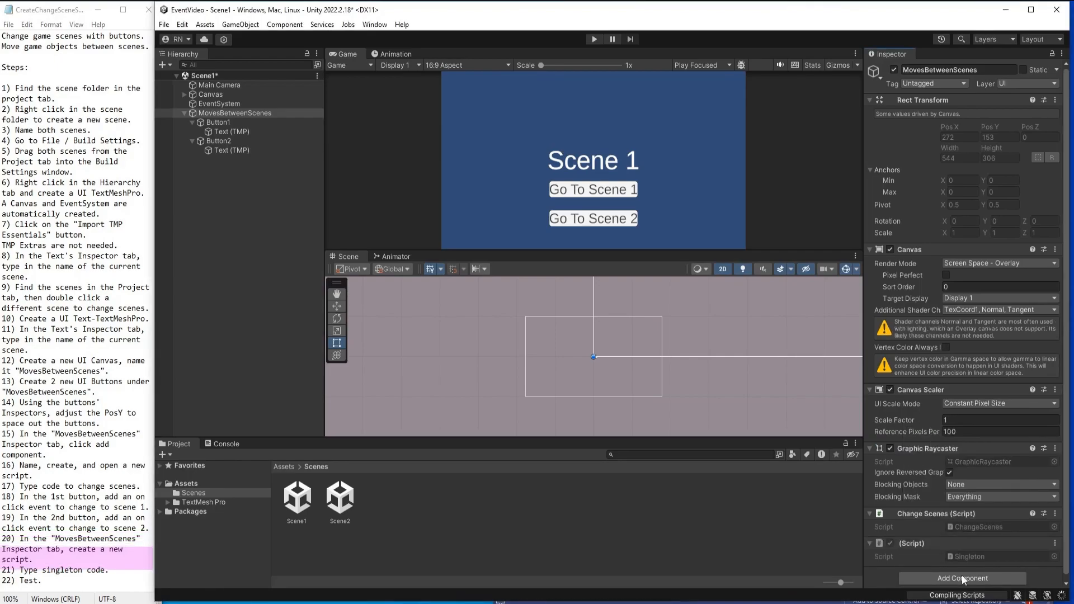
# In Visual Studio, replace the Singleton script's Start and Update with a static Singleton Instance and an Awake() calling DontDestroyOnLoad(gameObject) if Instance is null, else Destroy(gameObject).
pyautogui.doubleClick(962, 555)
pyautogui.moveTo(598, 272); pyautogui.dragTo(588, 158)
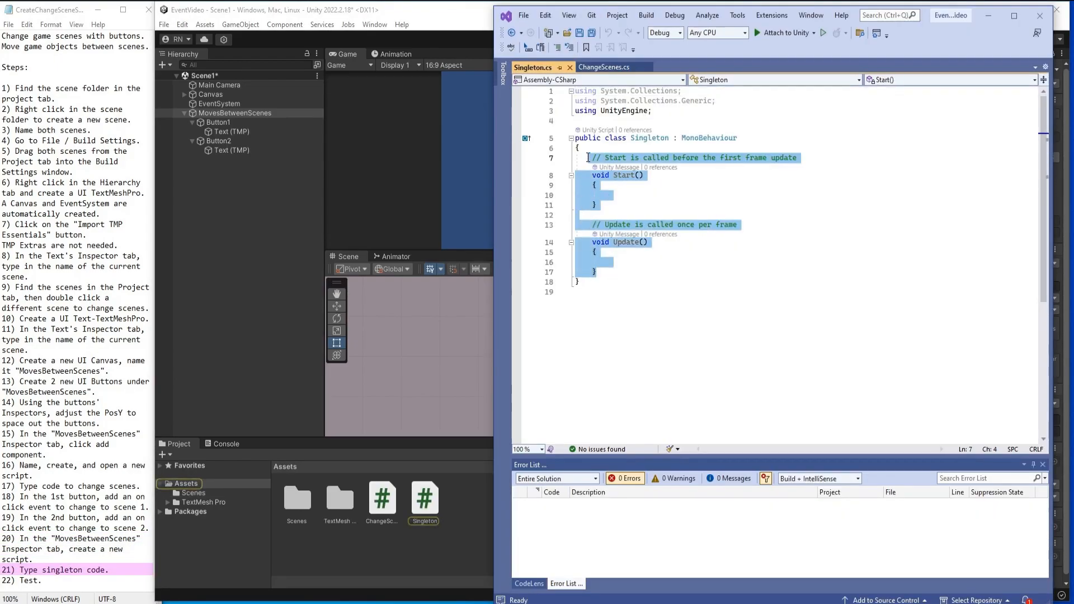
pyautogui.write('public static Singleton Instance;      private void Awake()     {         if (Instance == null)         {             Instance = this;             DontDestroyOnLoad(gameObject);         }         else         {             Destroy(gameObject);         }     }')
pyautogui.click(731, 157)
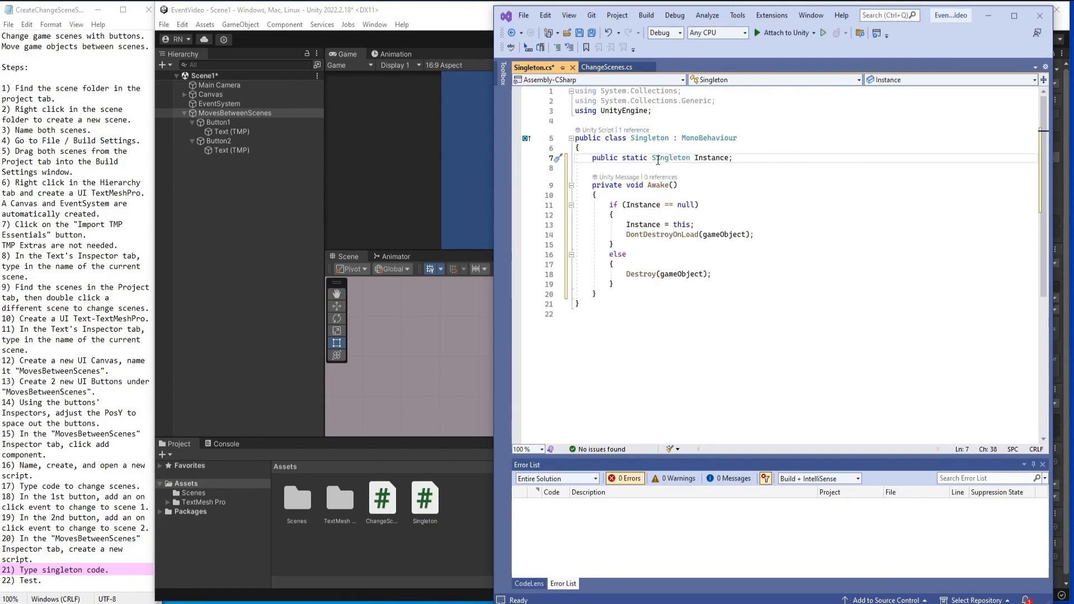
# Examine the Singleton script's static Instance declaration, class name, and the DontDestroyOnLoad and Destroy branches of Awake().
pyautogui.moveTo(649, 158); pyautogui.dragTo(696, 161)
pyautogui.moveTo(630, 137); pyautogui.dragTo(670, 137)
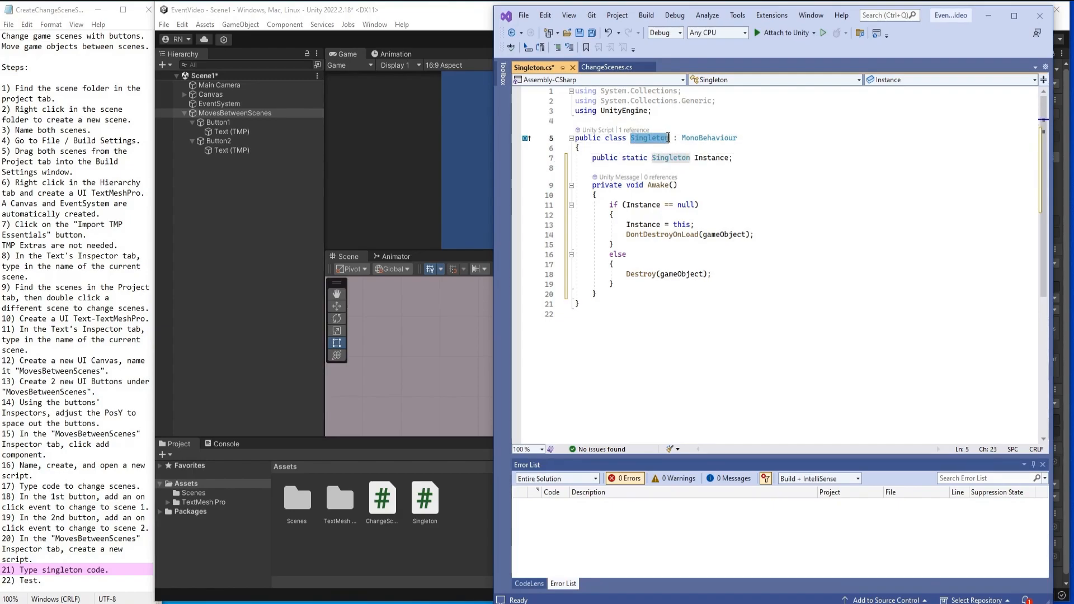
pyautogui.click(758, 189)
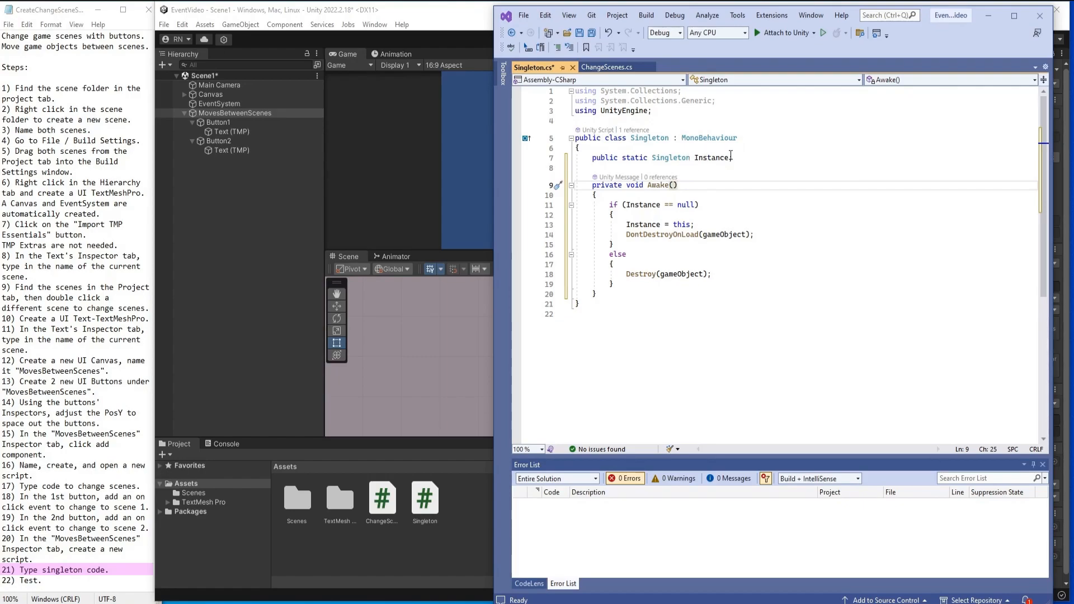
pyautogui.press('Down')
pyautogui.press('Down')
pyautogui.press('Down')
pyautogui.click(693, 188)
pyautogui.moveTo(625, 228); pyautogui.dragTo(715, 228)
pyautogui.click(735, 234)
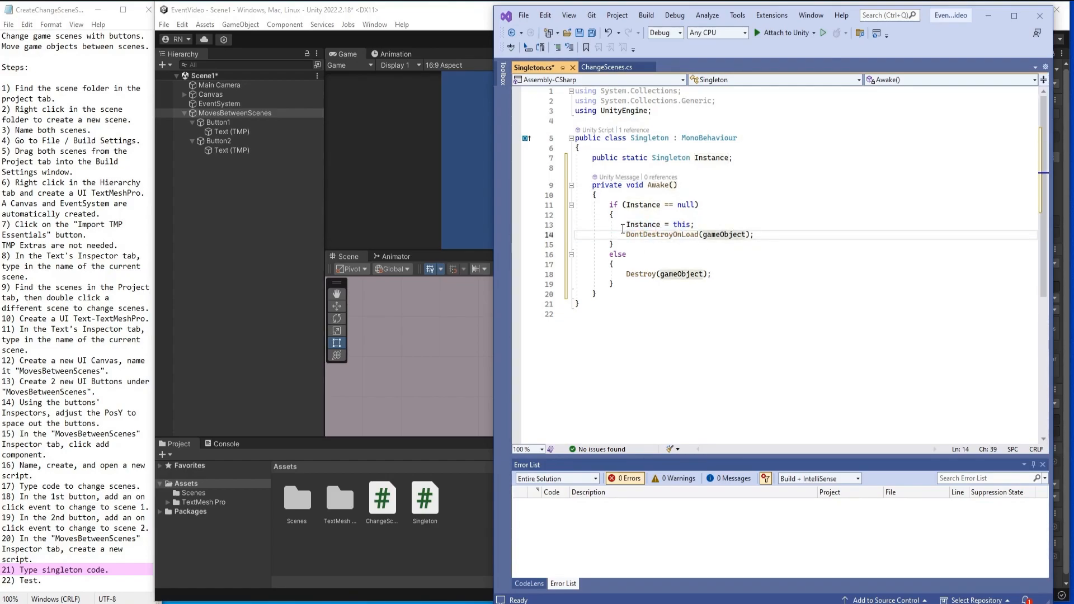
pyautogui.moveTo(620, 234); pyautogui.dragTo(756, 234)
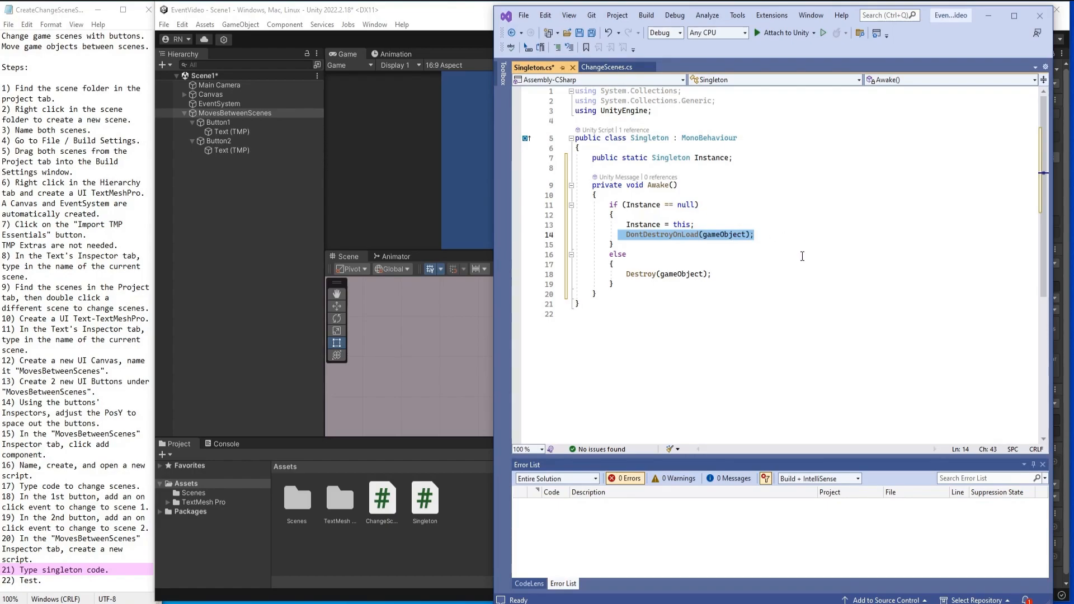
pyautogui.click(753, 262)
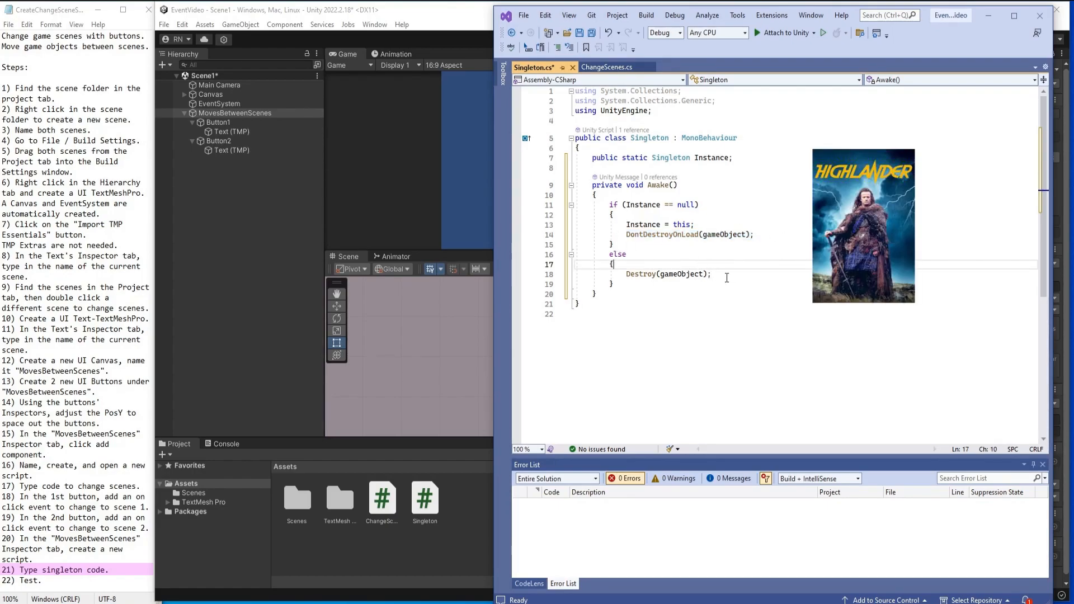
pyautogui.moveTo(712, 274); pyautogui.dragTo(625, 274)
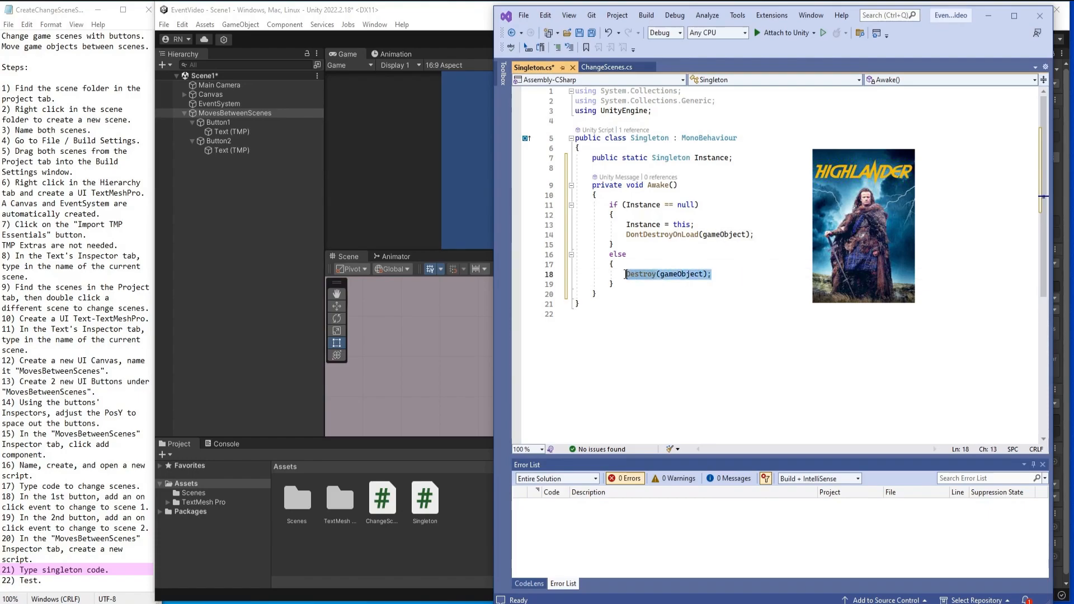
pyautogui.click(616, 285)
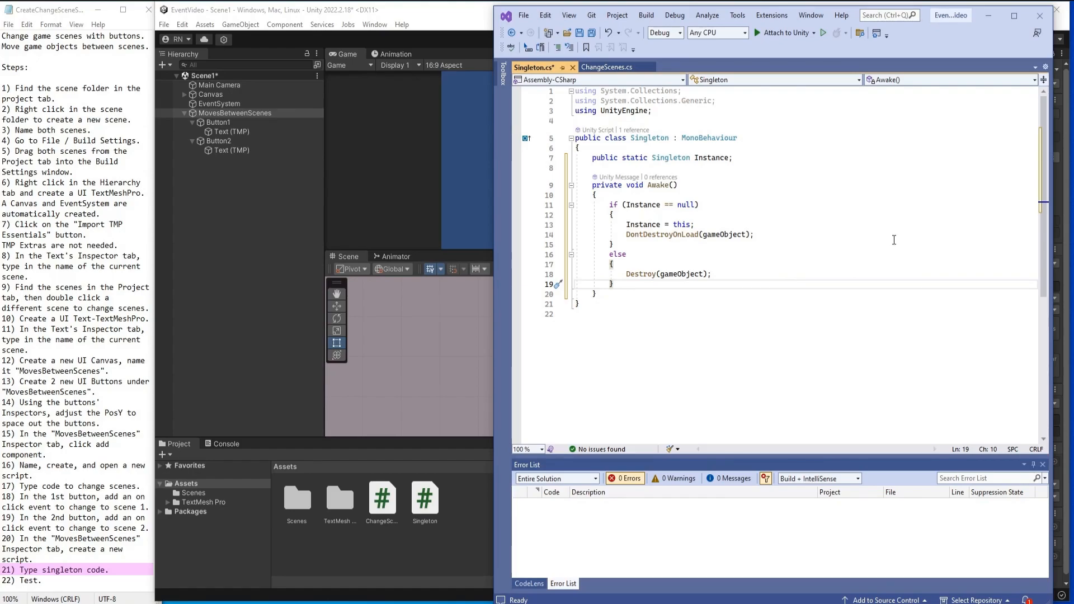
# Save the Singleton script and switch back to Unity to let it recompile.
pyautogui.hotkey('ctrl', 's')
pyautogui.click(423, 550)
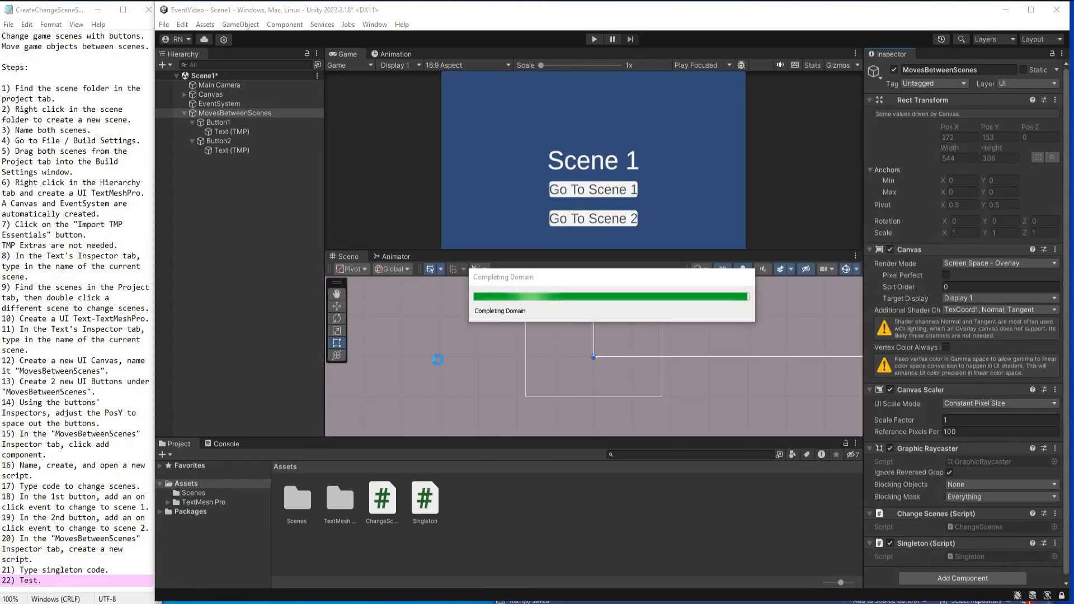
pyautogui.click(475, 396)
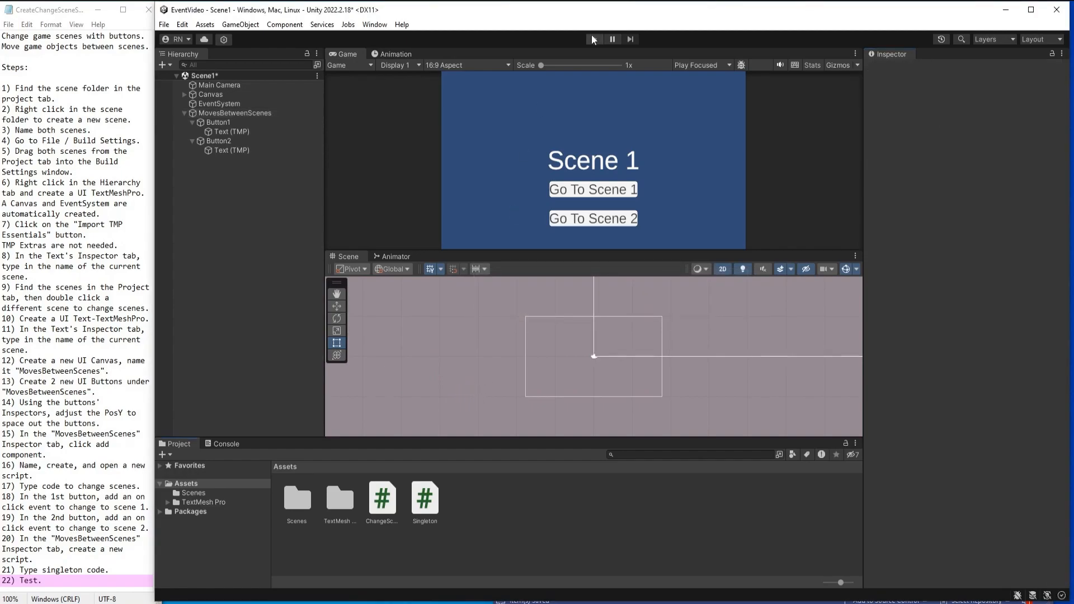
# Run the game and test the buttons by going to Scene 2 and back to Scene 1.
pyautogui.click(596, 39)
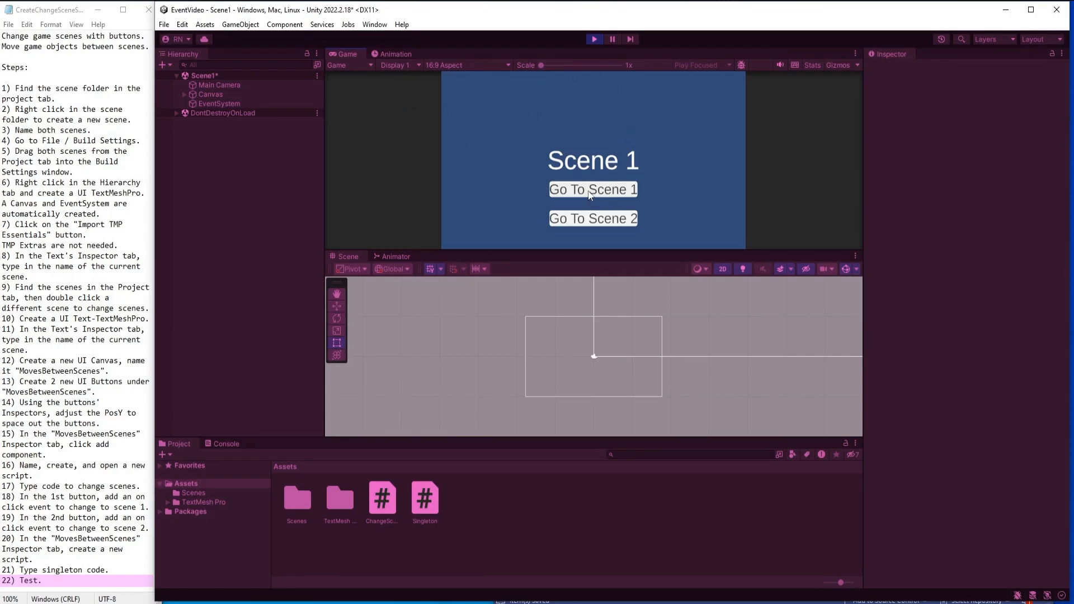
pyautogui.click(598, 221)
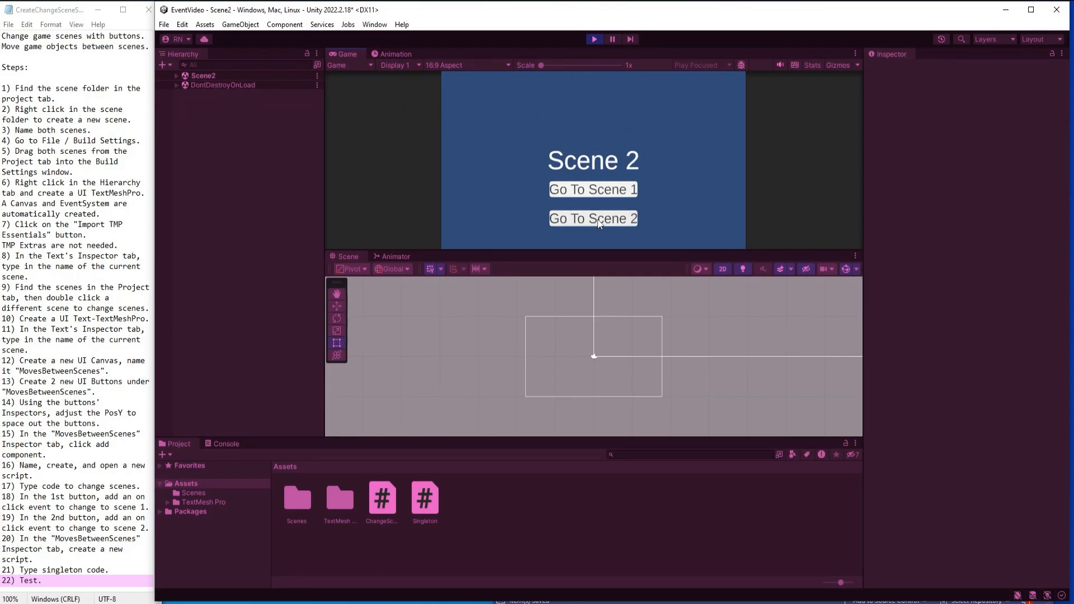
pyautogui.click(598, 190)
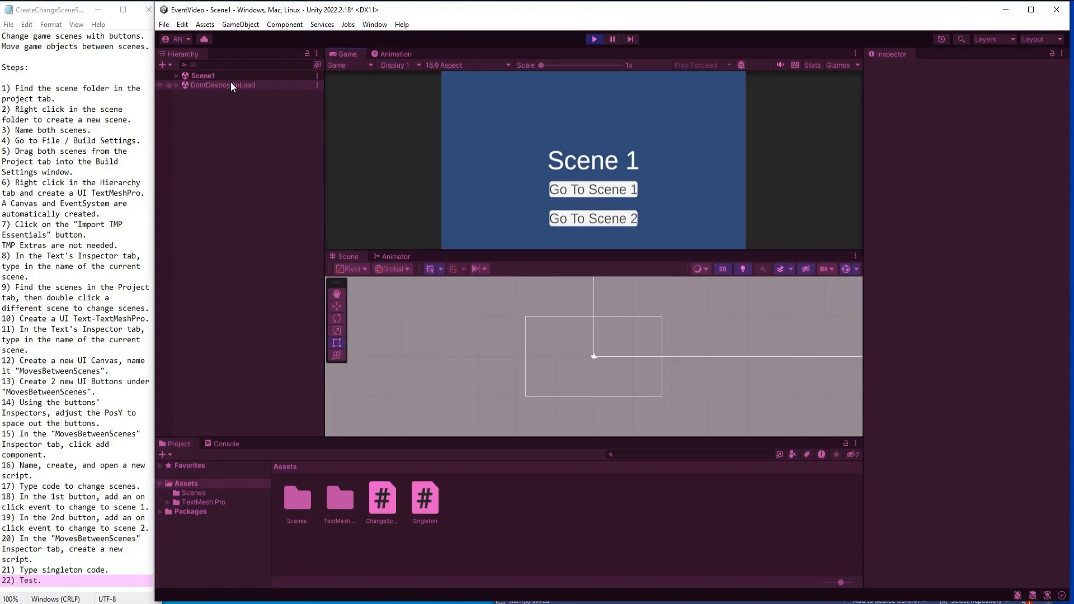
# Inspect the MovesBetweenScenes canvas under DontDestroyOnLoad in the hierarchy while the game runs.
pyautogui.click(177, 85)
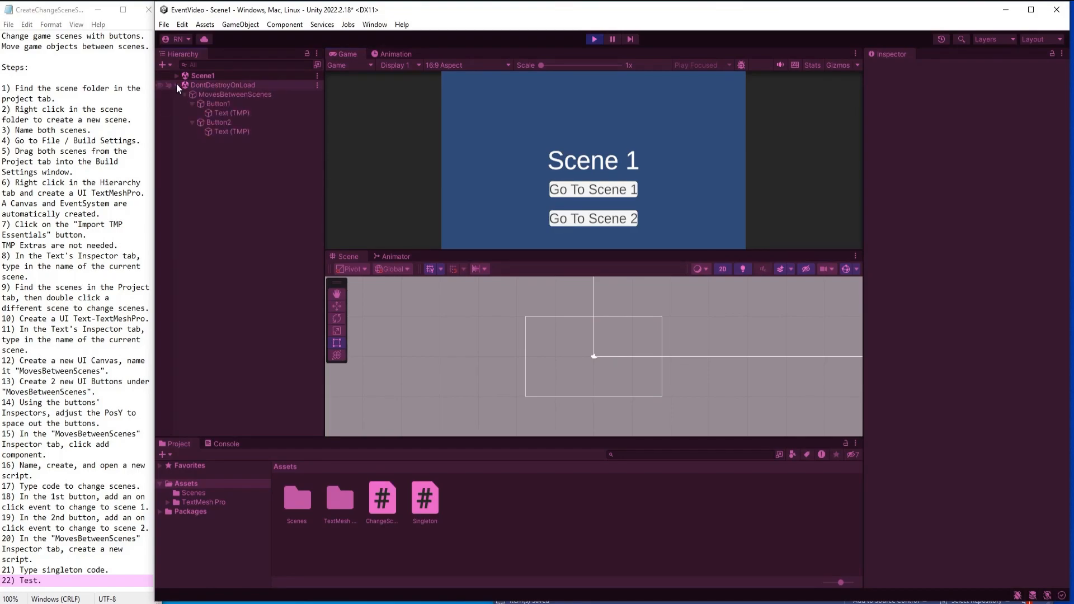
pyautogui.click(233, 95)
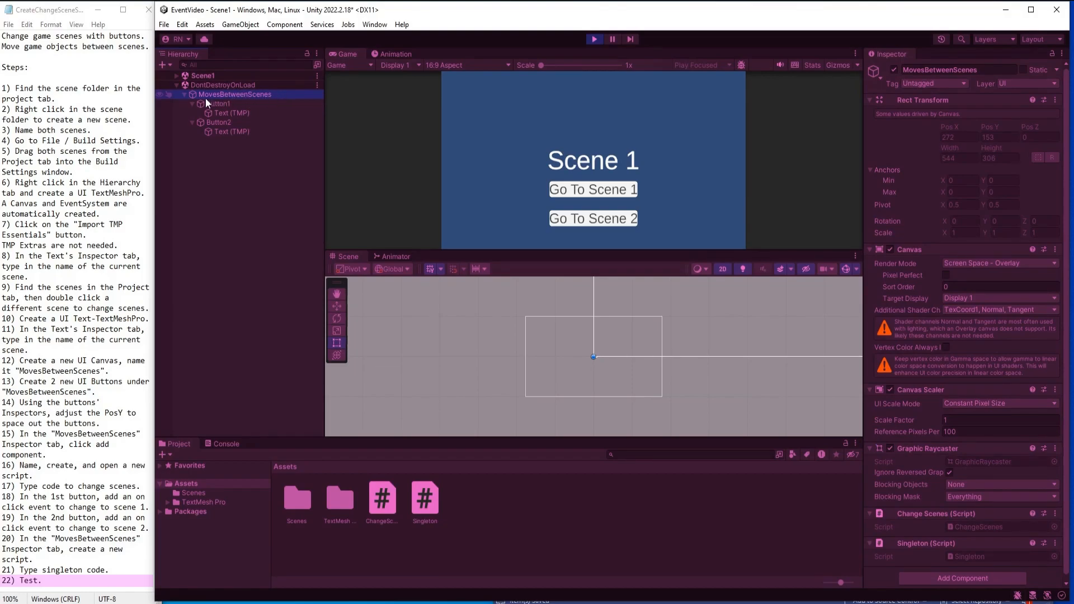